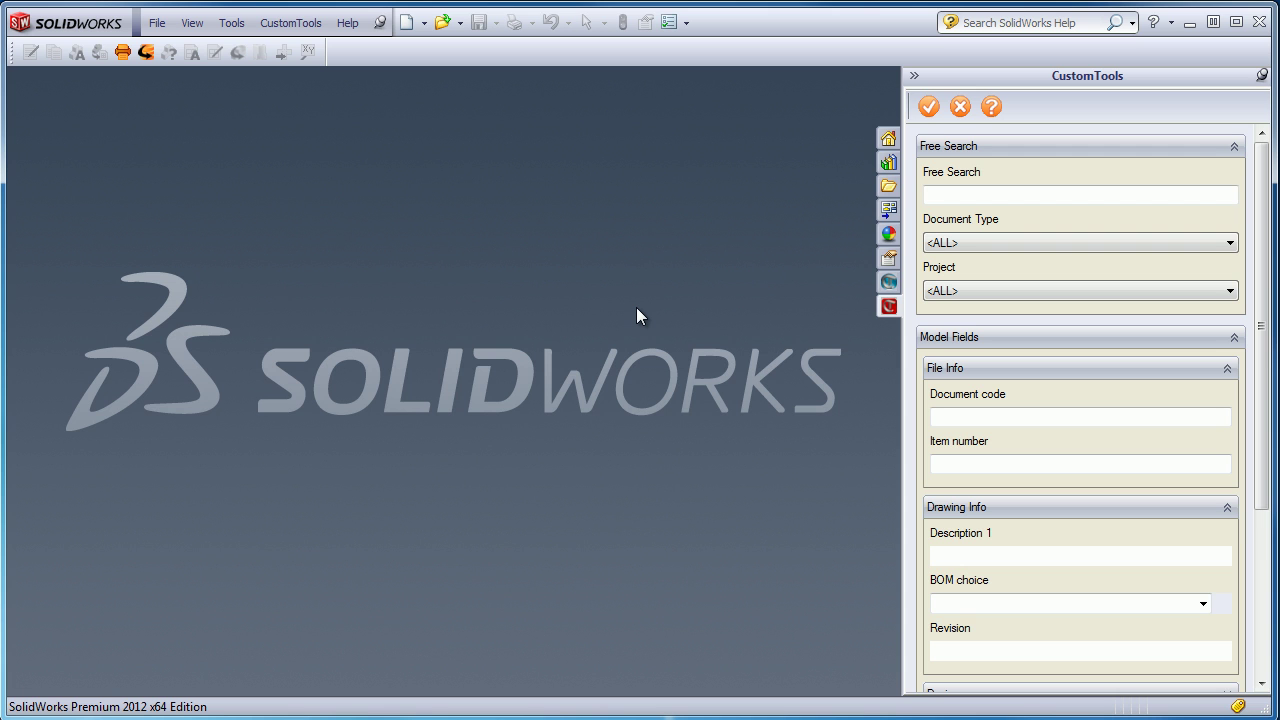
# Step: Search for Assembly documents in project 30200: SF Engineering and open CONVEYOR.SLDASM from the results
pyautogui.click(996, 242)
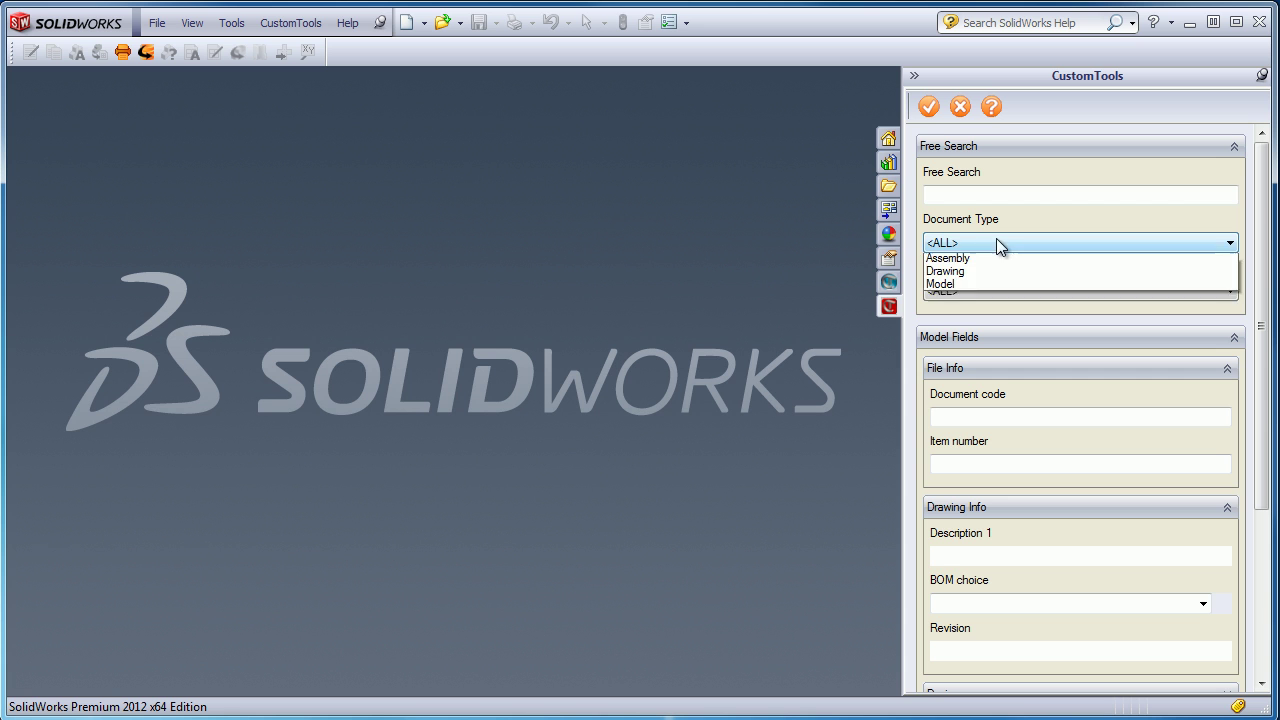
pyautogui.click(970, 287)
pyautogui.click(970, 290)
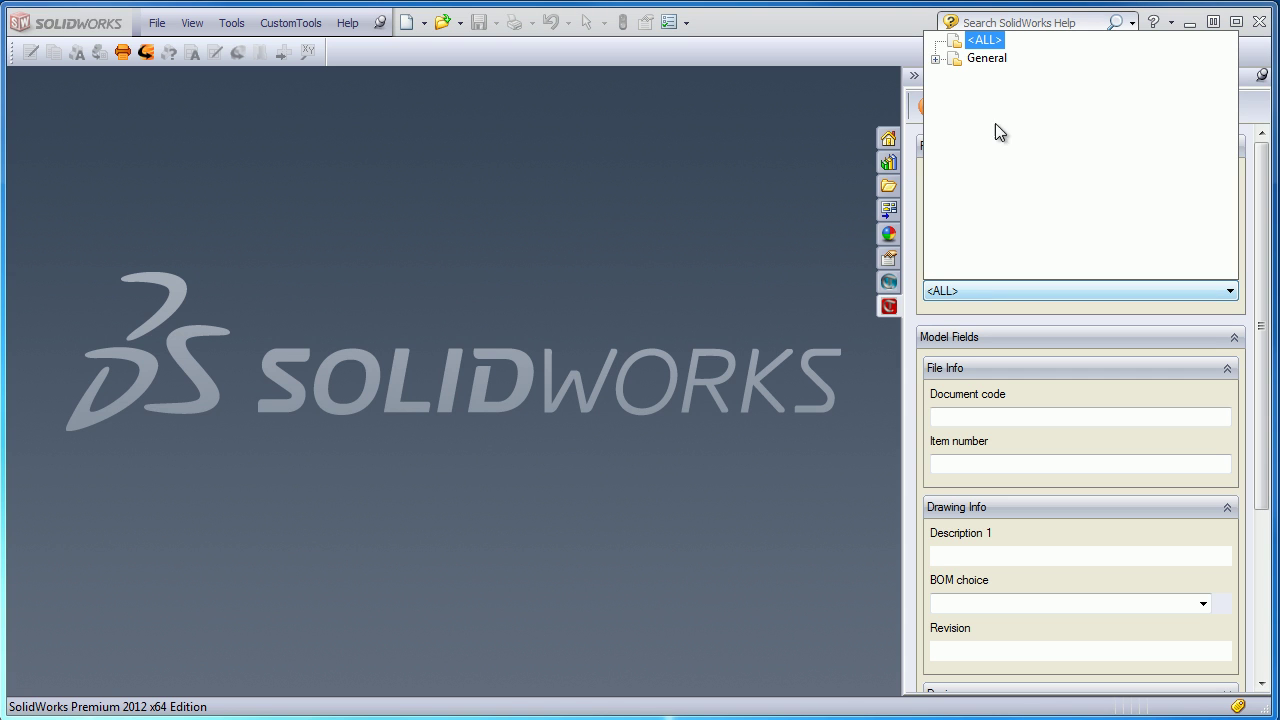
pyautogui.click(936, 60)
pyautogui.click(1046, 94)
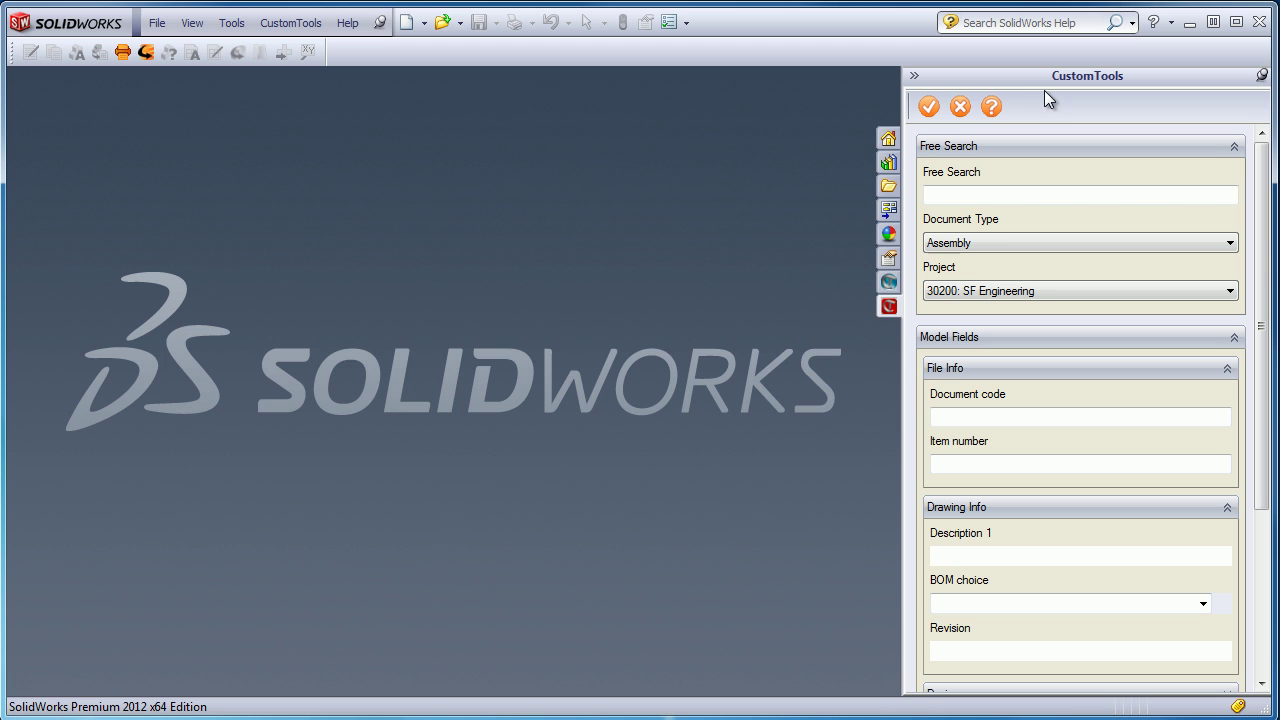
pyautogui.click(930, 106)
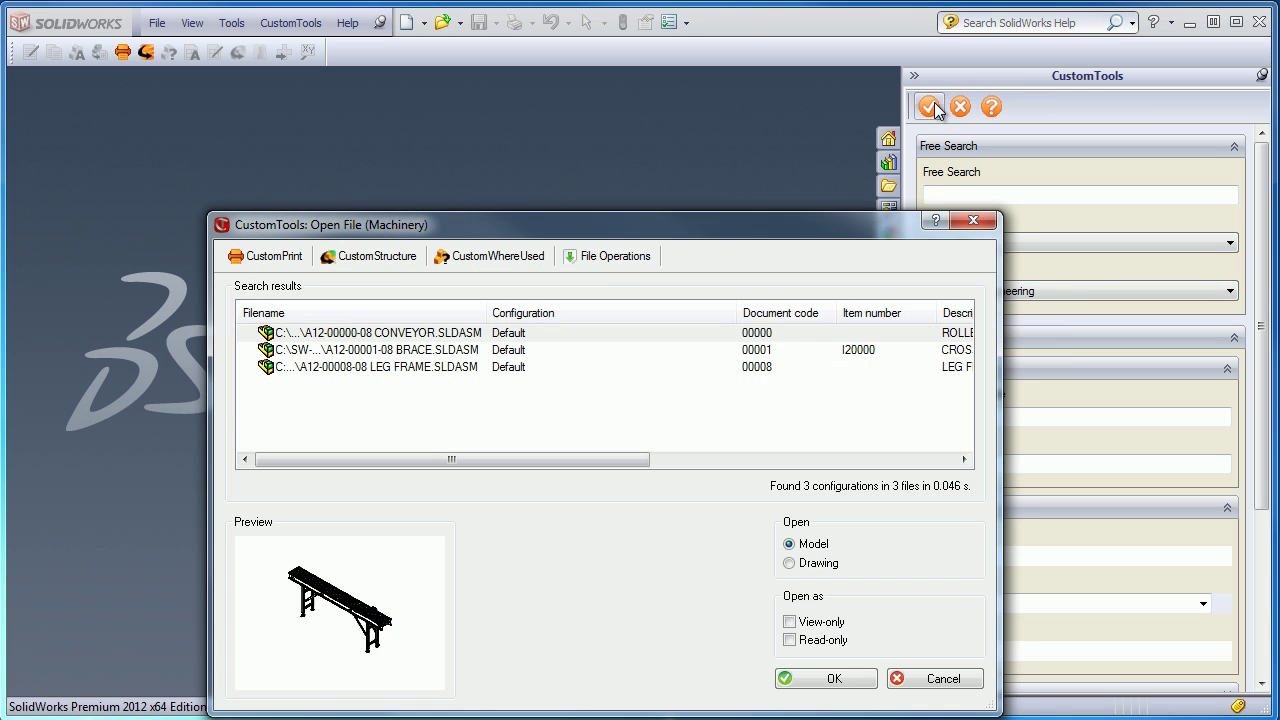
pyautogui.click(384, 334)
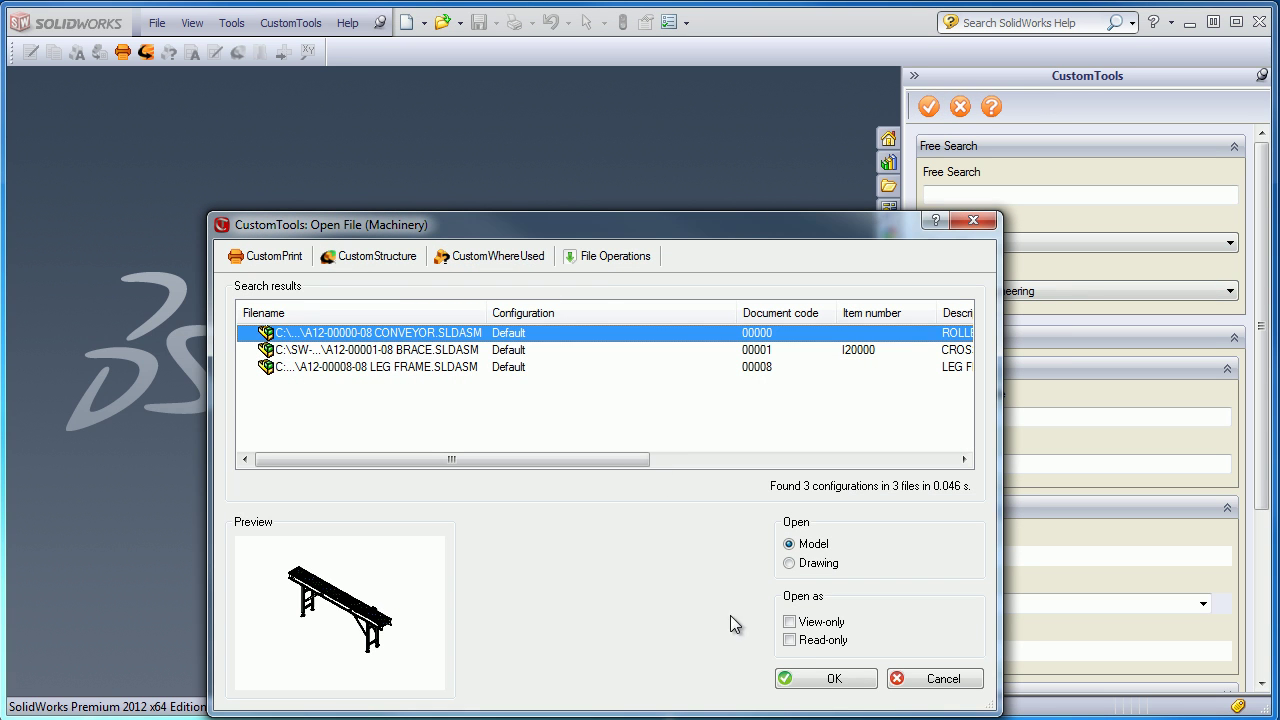
pyautogui.click(806, 686)
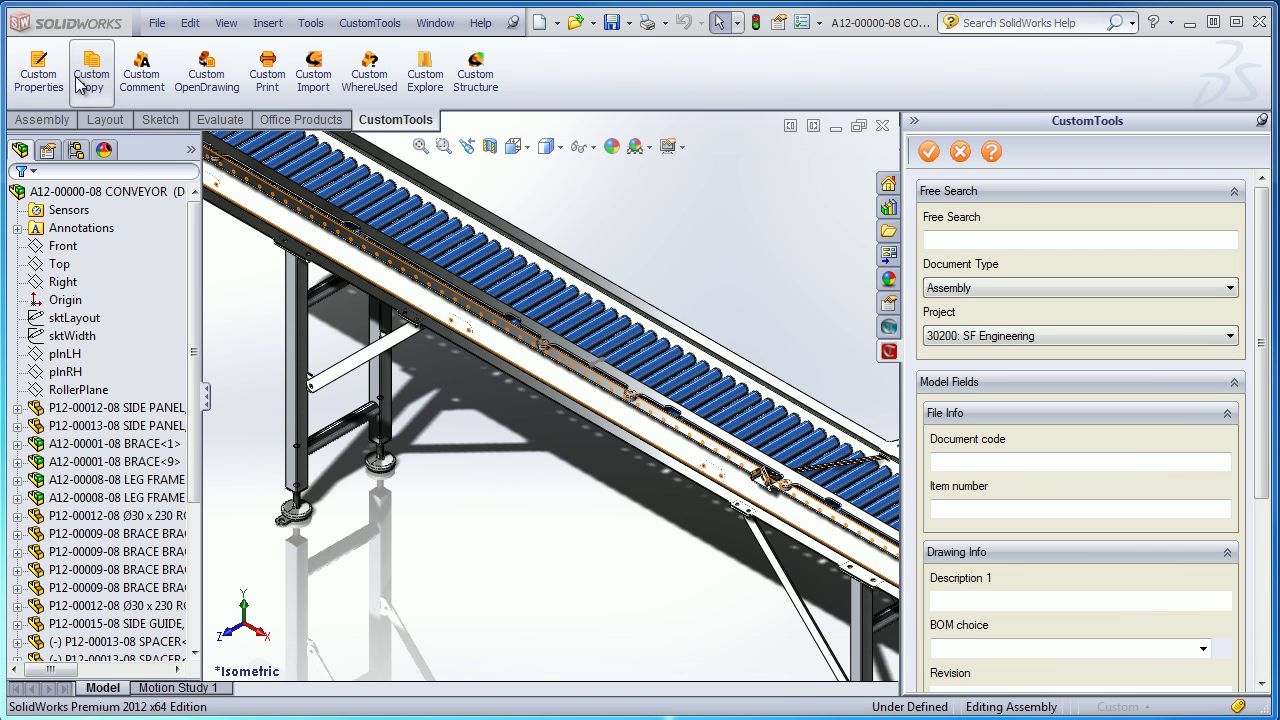
# Step: Reassign LEG BRACE to project 30100: Steel Unitech Ltd, becoming P12-00023-01 with customer Steel Unitech Inc
pyautogui.click(38, 72)
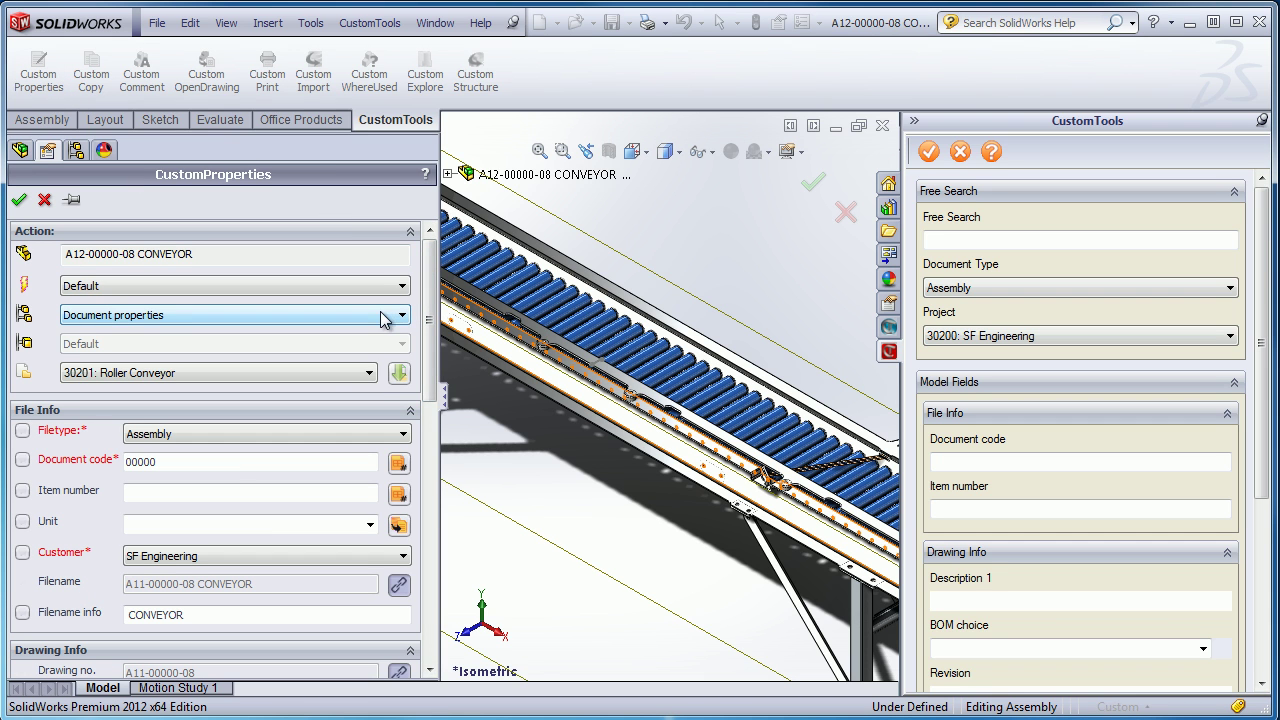
pyautogui.click(772, 566)
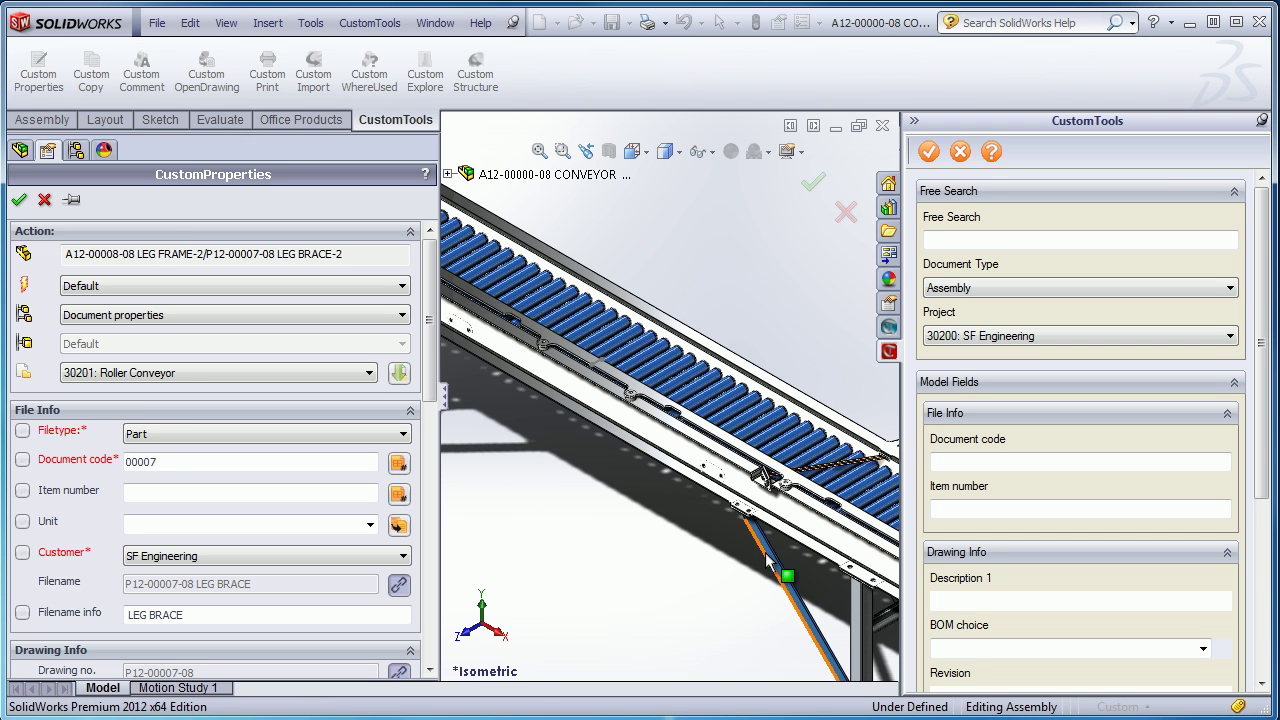
pyautogui.scroll(-2, 428, 322)
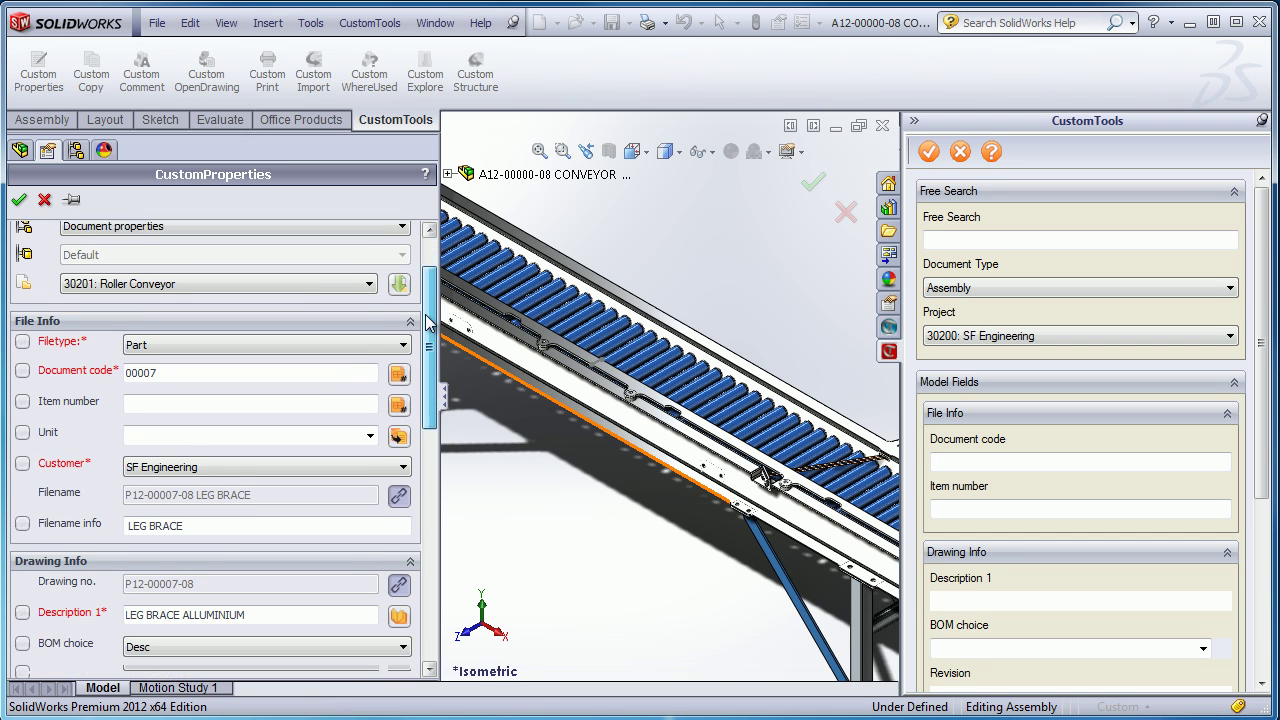
pyautogui.scroll(-1, 428, 322)
pyautogui.click(364, 266)
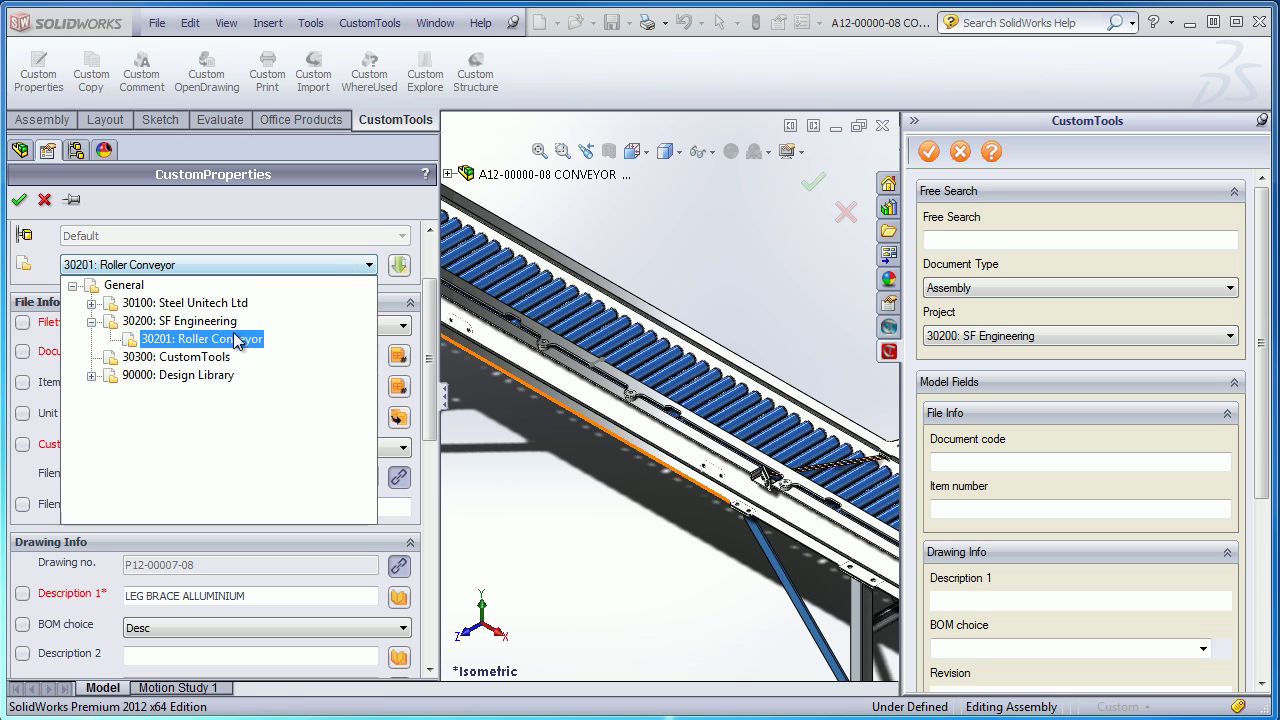
pyautogui.click(208, 303)
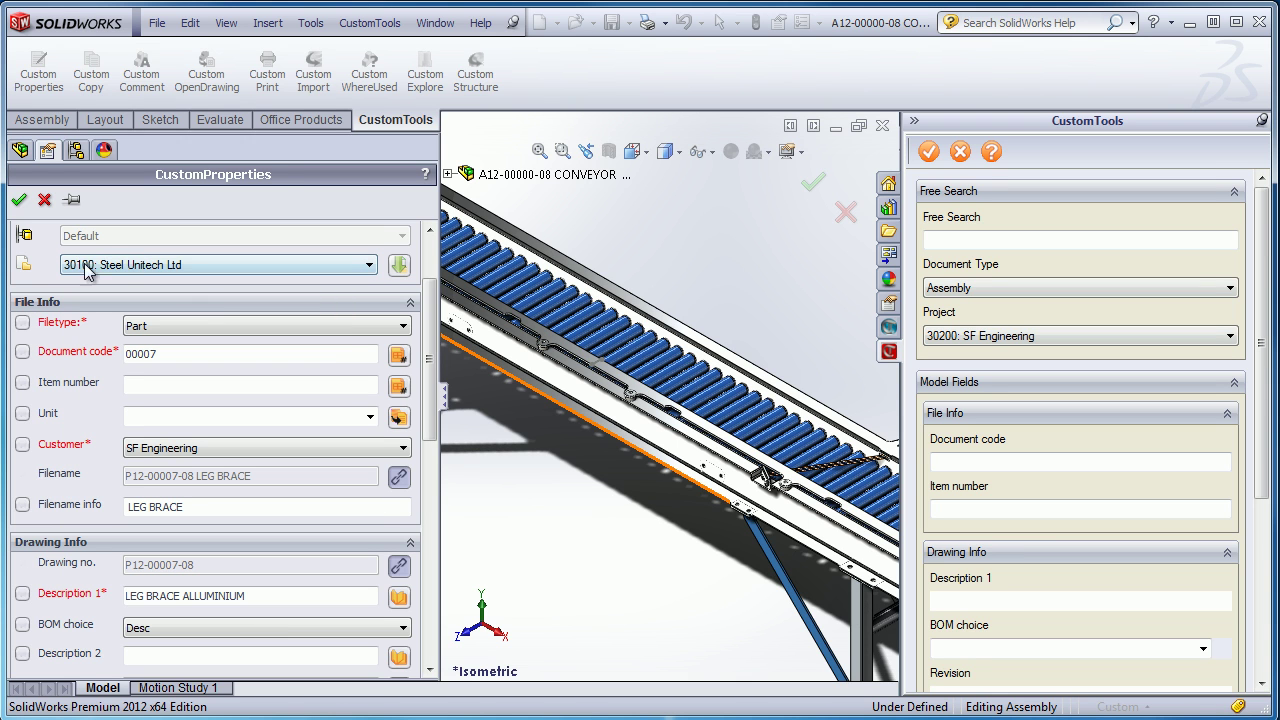
pyautogui.click(399, 265)
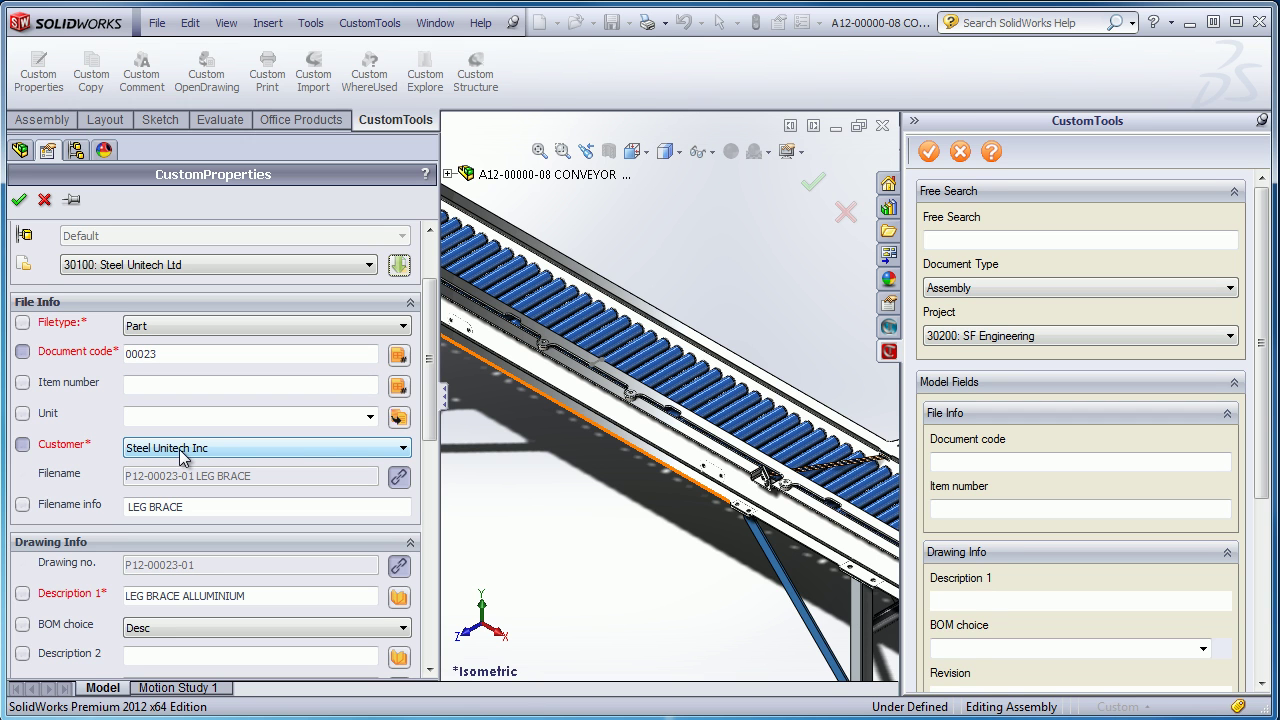
# Step: Link the leg brace to database item I00000041 (unit PCS), found by searching 'Leg', and close the editor
pyautogui.click(399, 418)
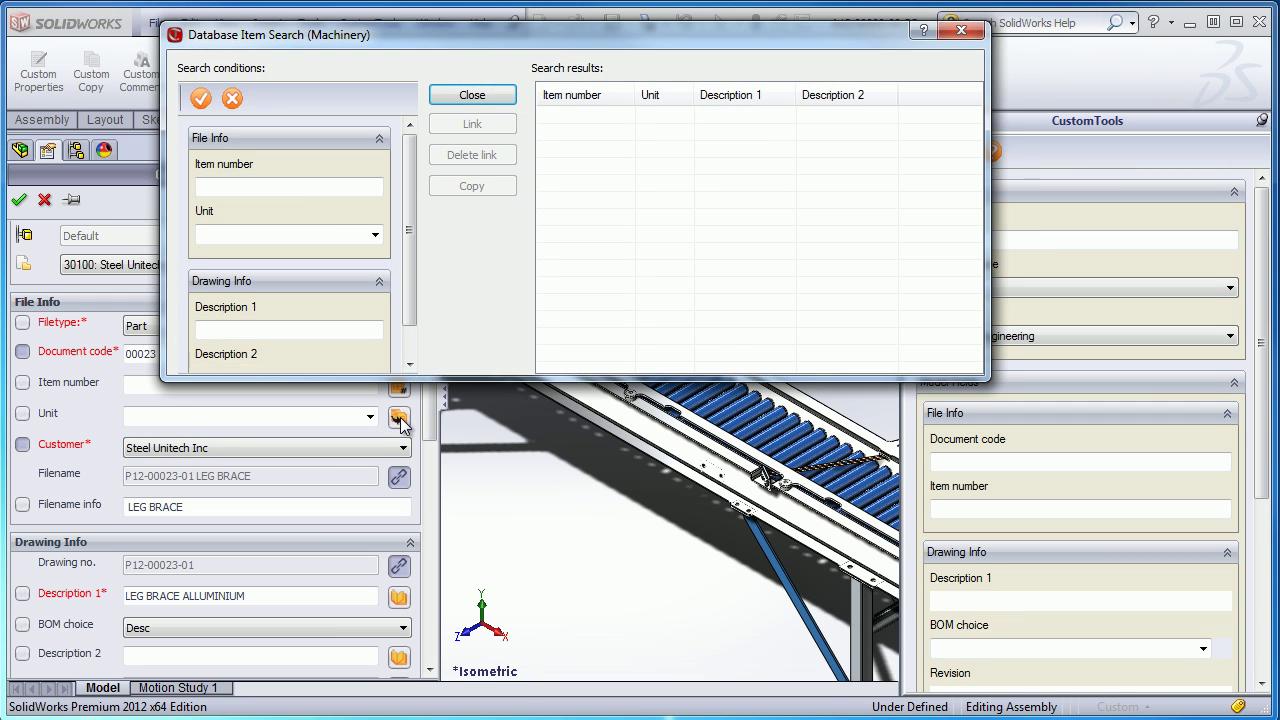
pyautogui.click(201, 98)
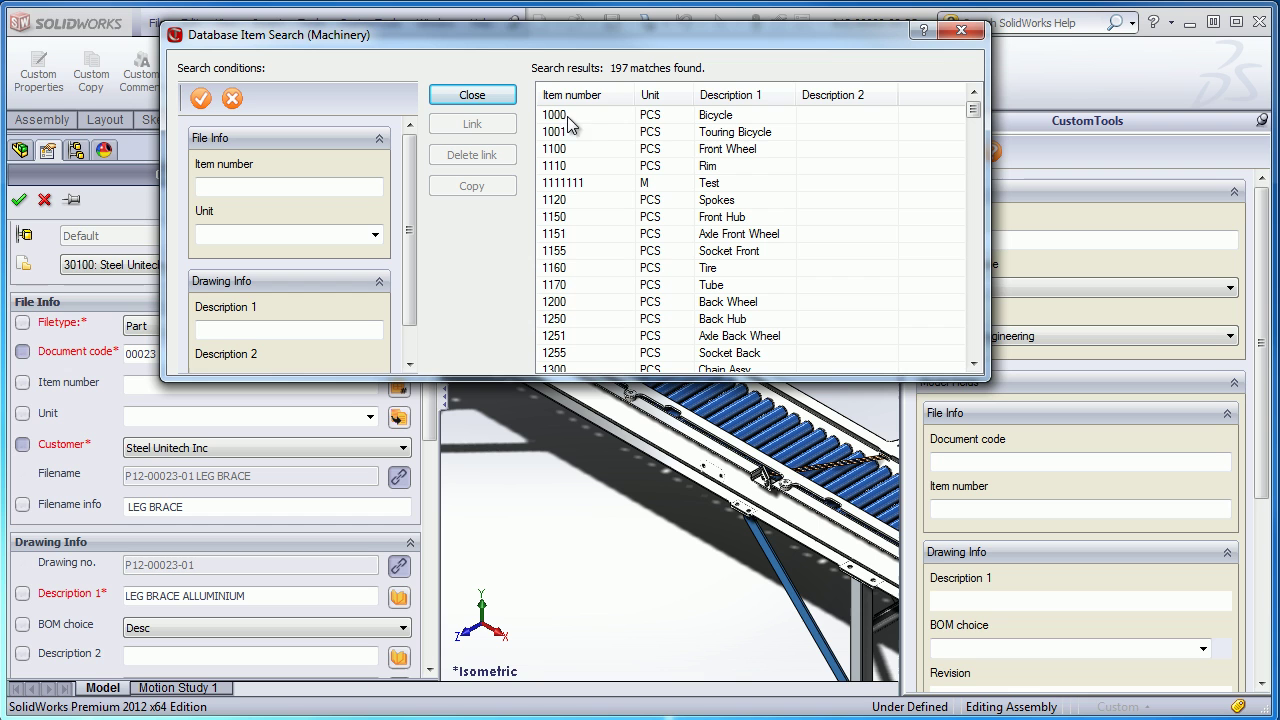
pyautogui.click(288, 324)
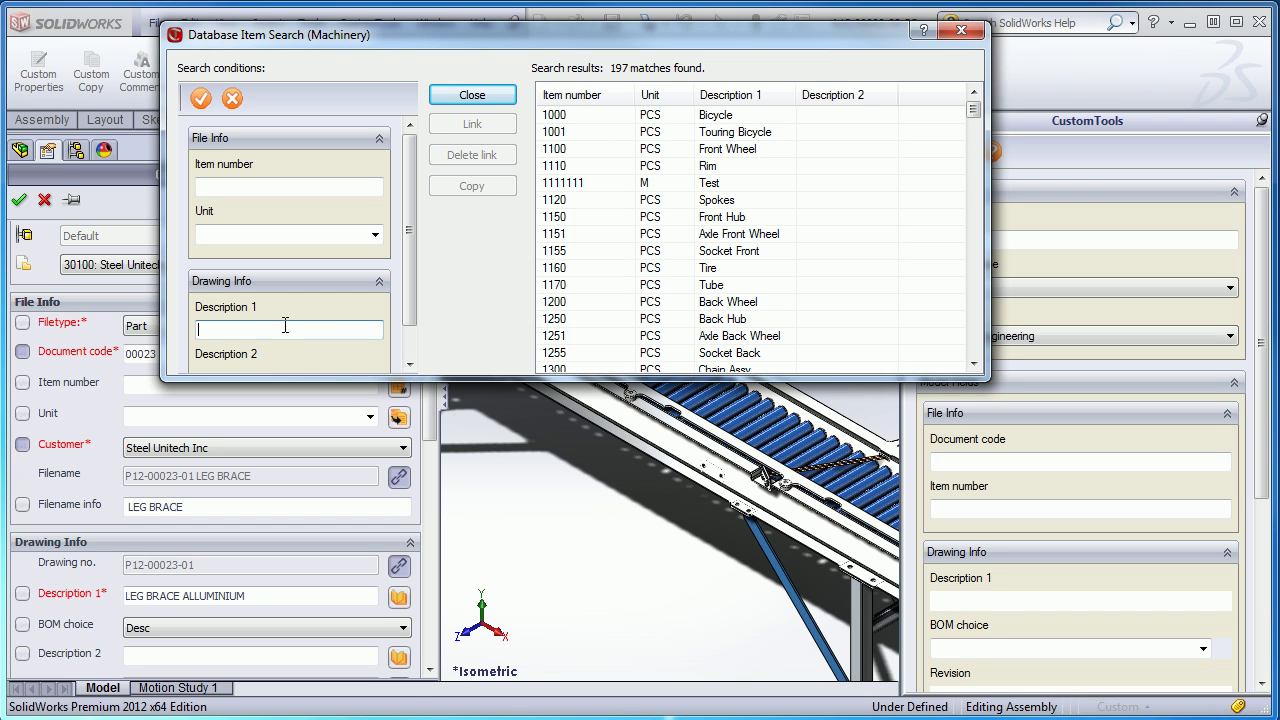
pyautogui.write('Leg')
pyautogui.press('Return')
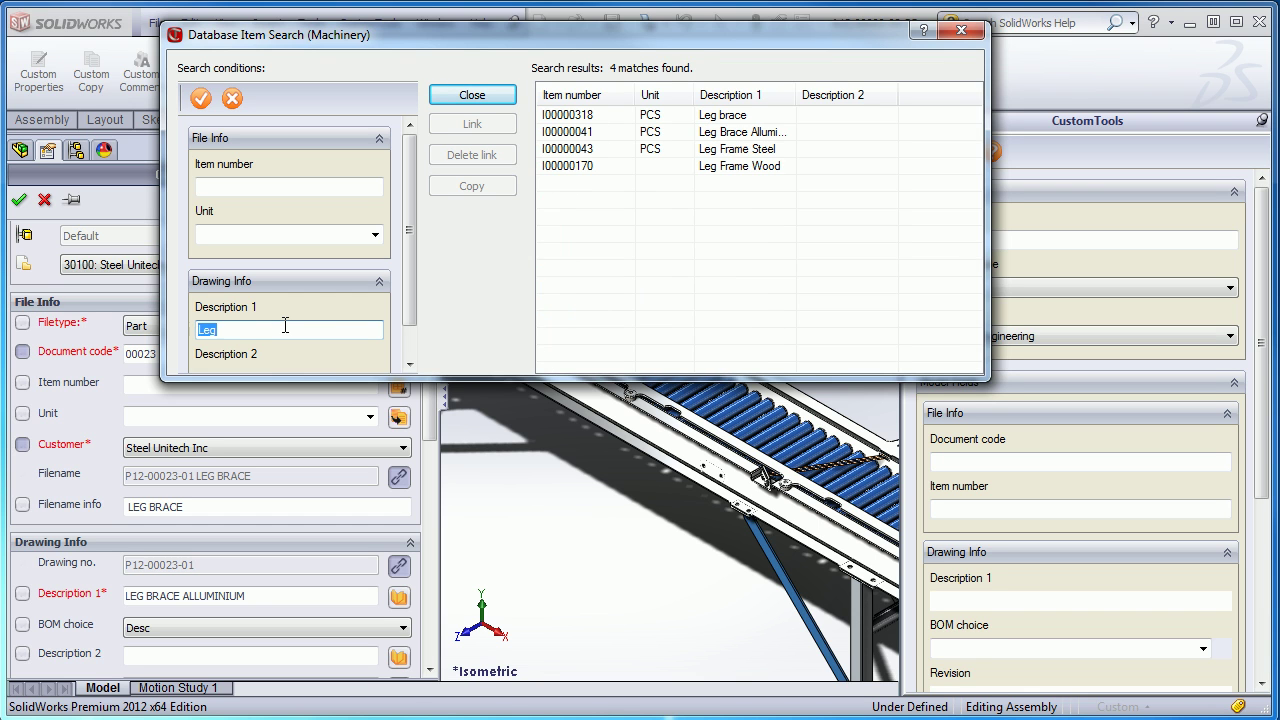
pyautogui.doubleClick(735, 138)
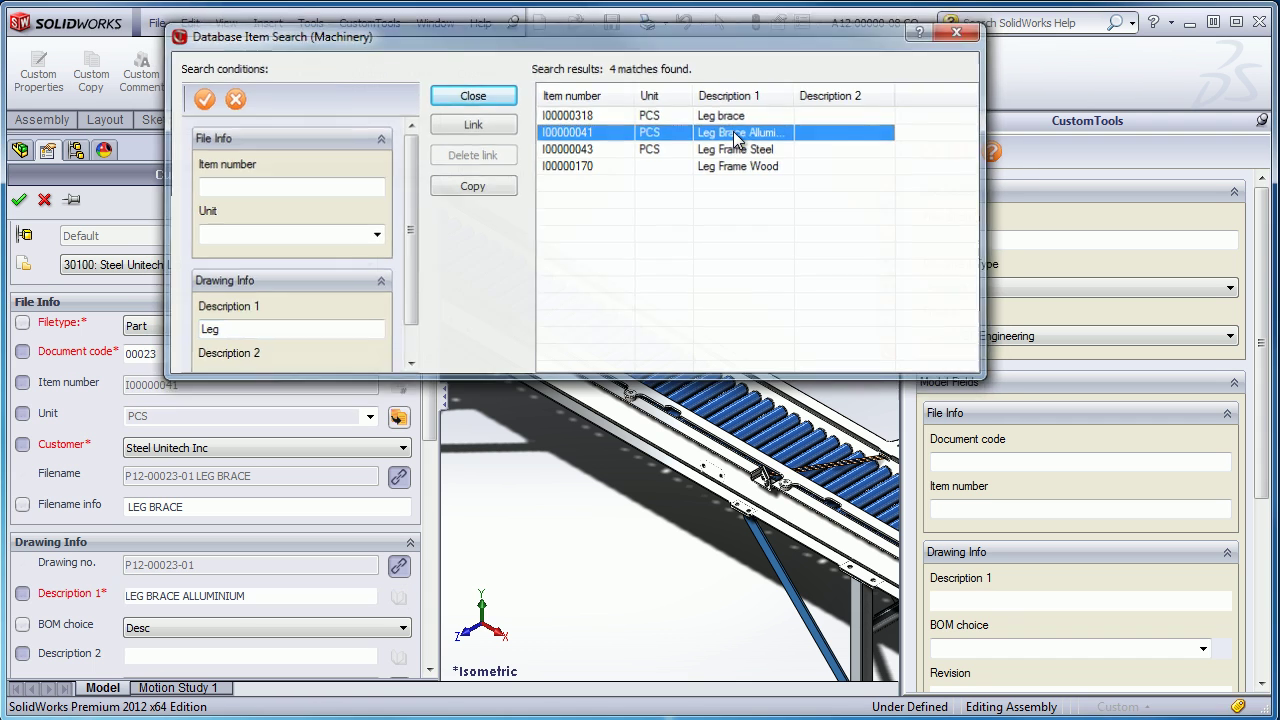
pyautogui.moveTo(430, 305); pyautogui.dragTo(428, 238)
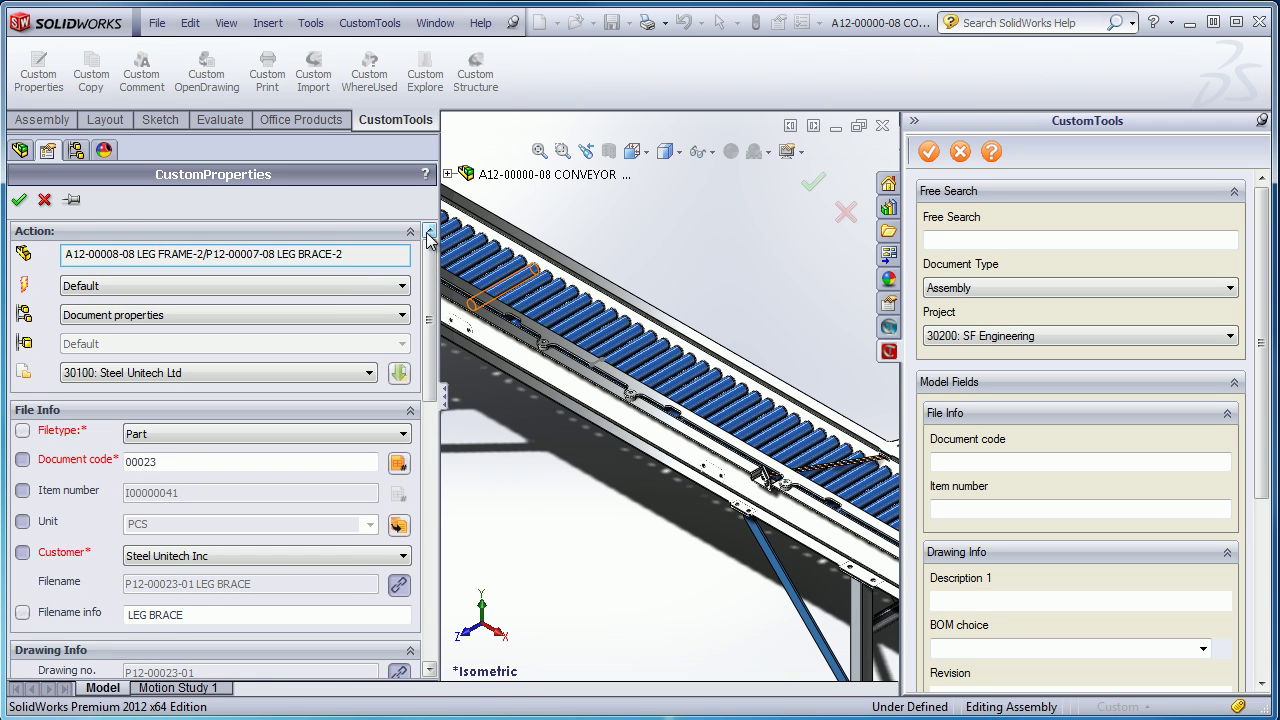
pyautogui.click(44, 202)
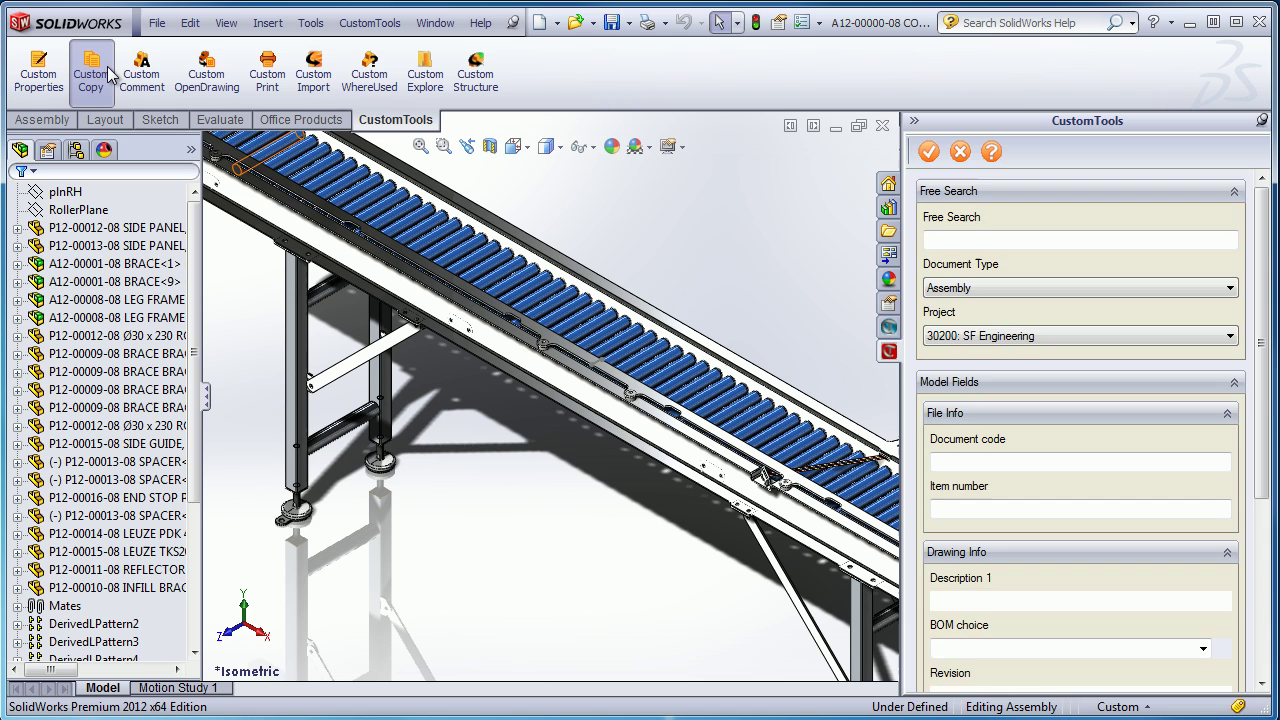
pyautogui.click(100, 78)
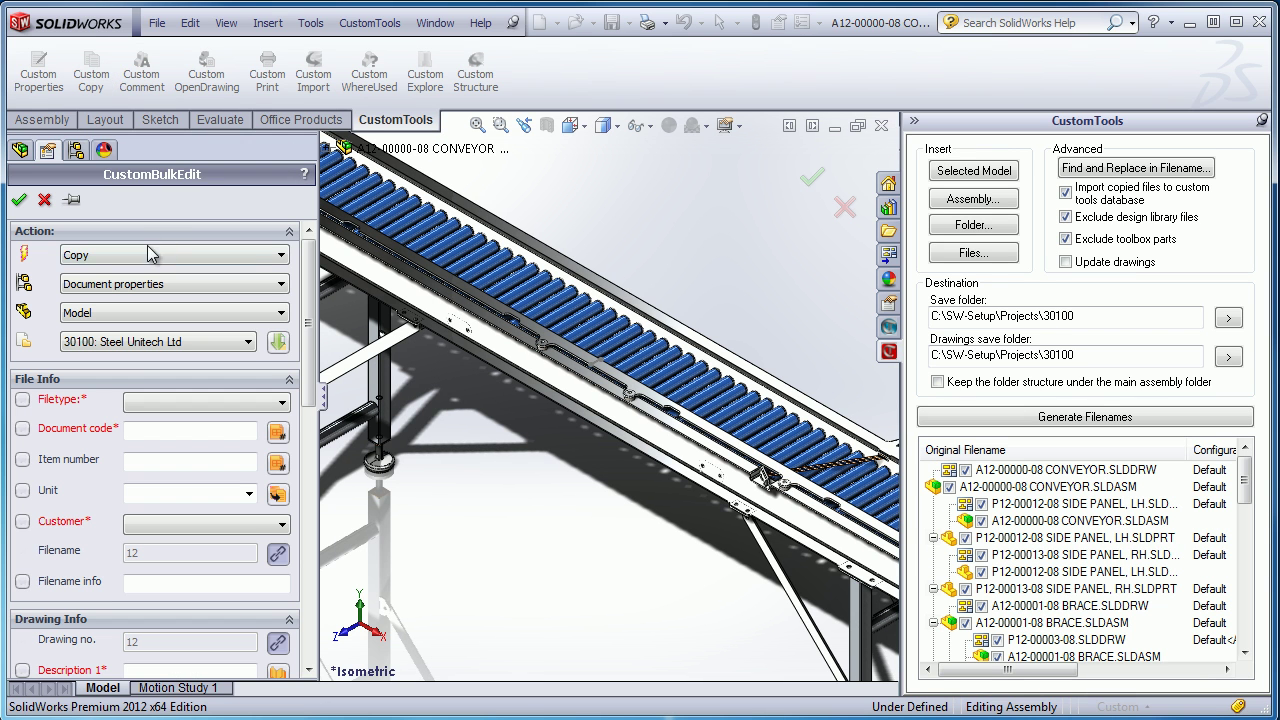
pyautogui.click(155, 256)
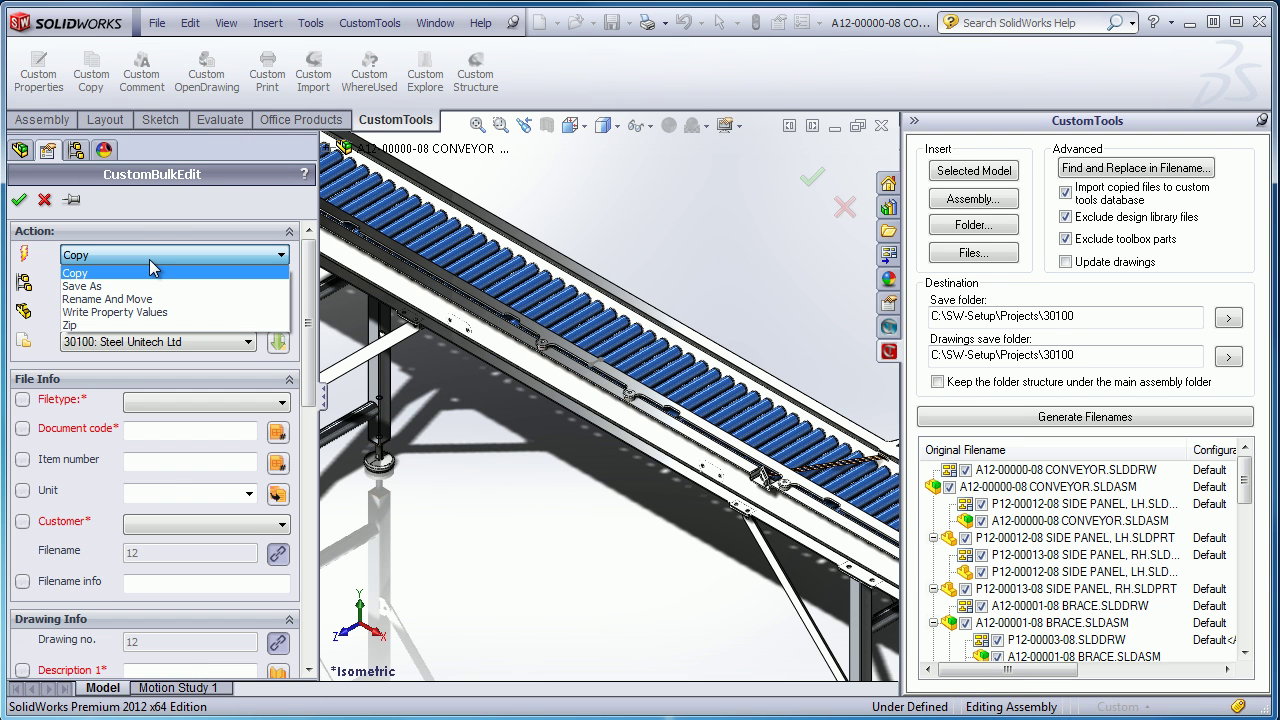
pyautogui.click(150, 270)
pyautogui.click(210, 345)
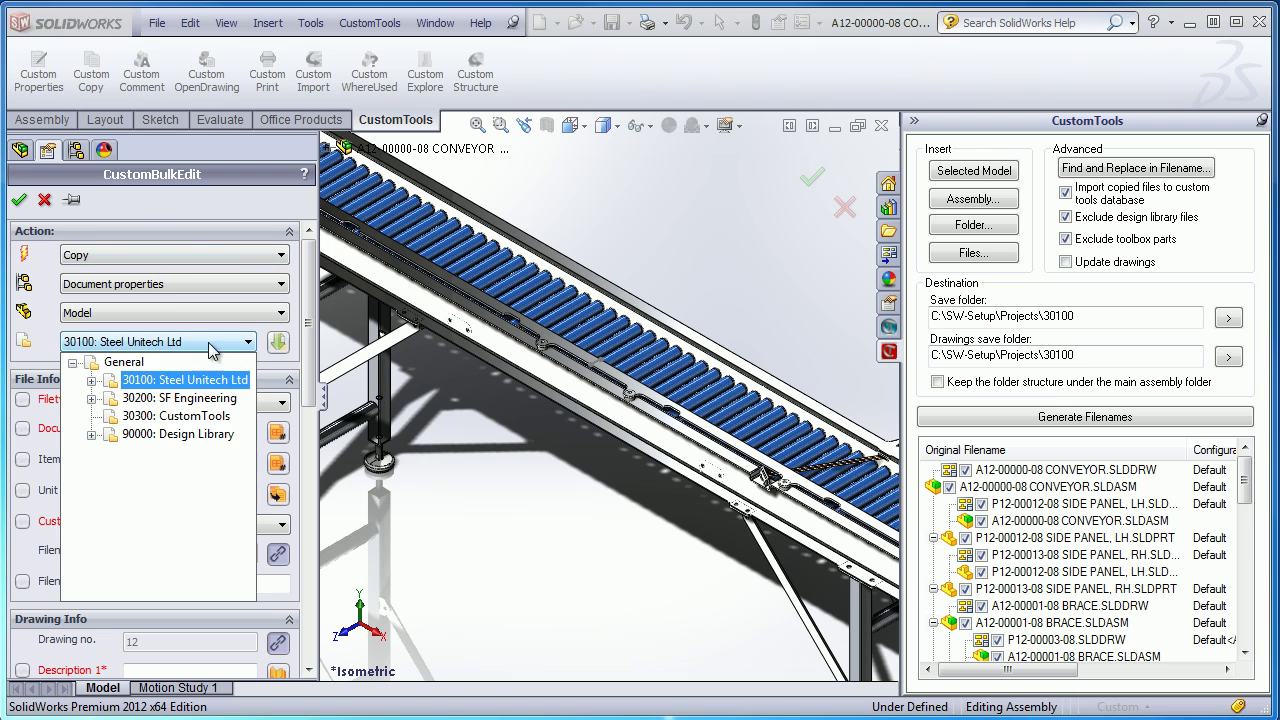
pyautogui.click(152, 412)
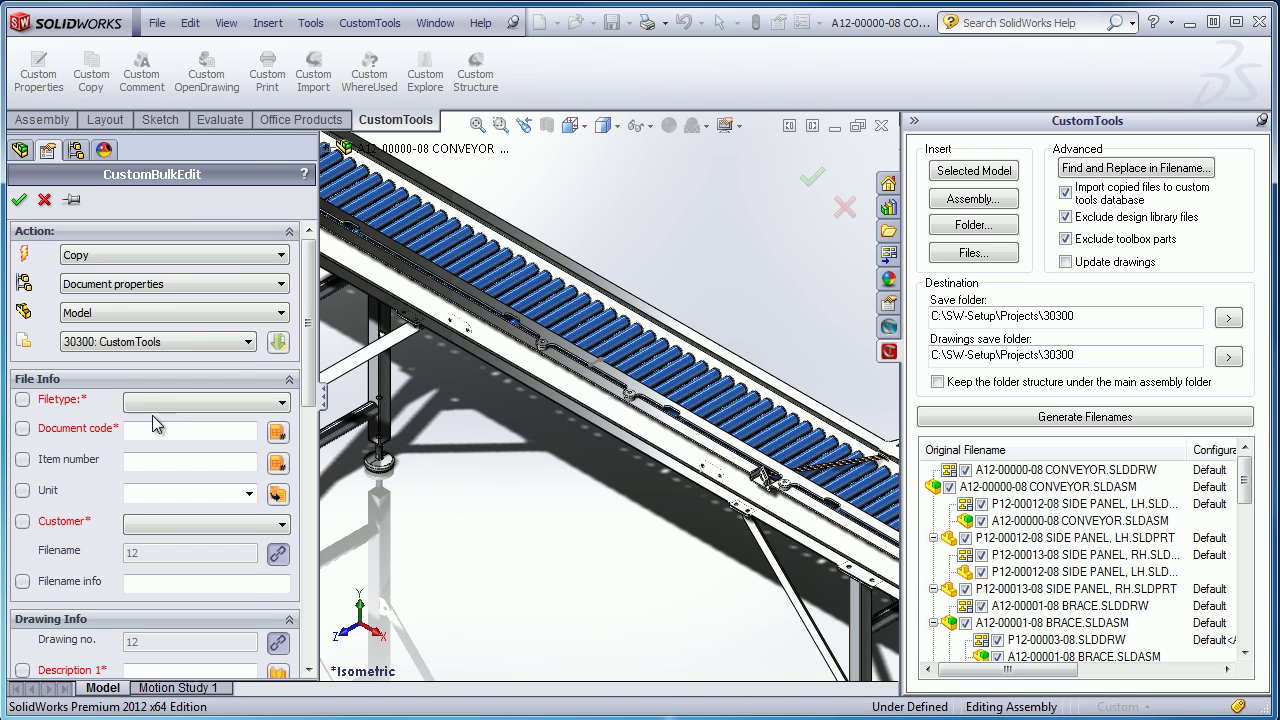
pyautogui.click(278, 342)
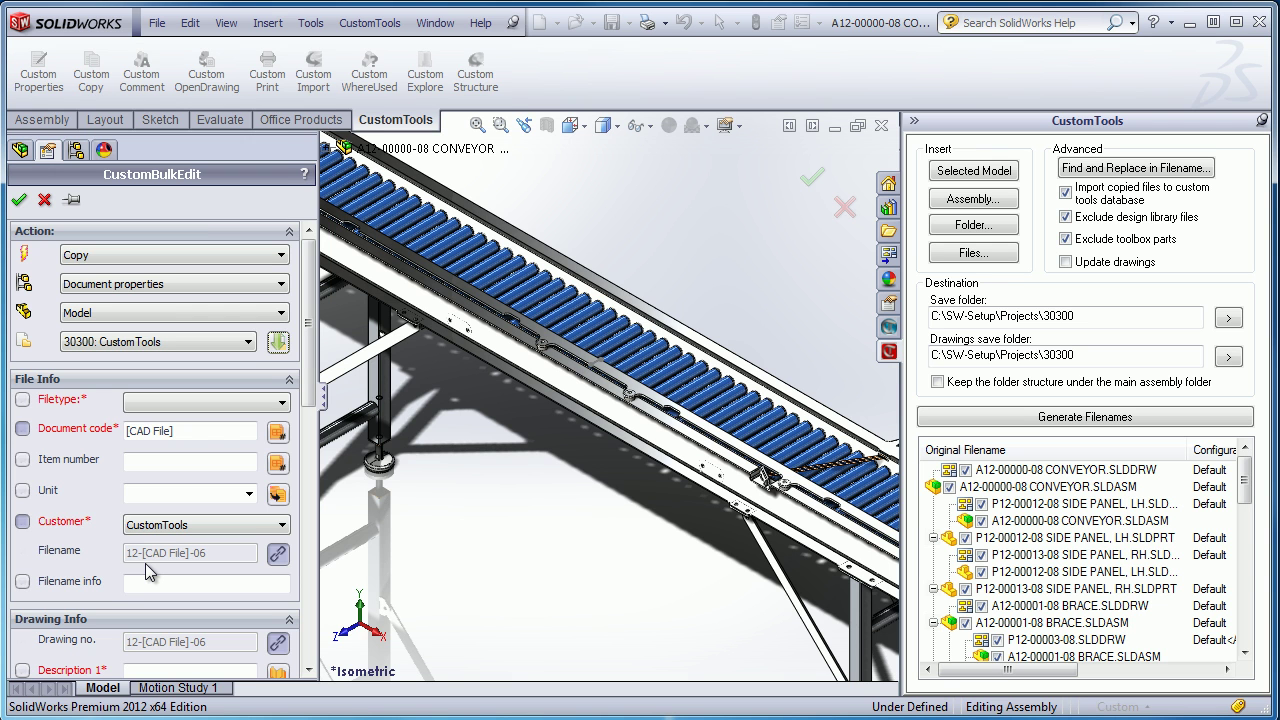
pyautogui.click(44, 200)
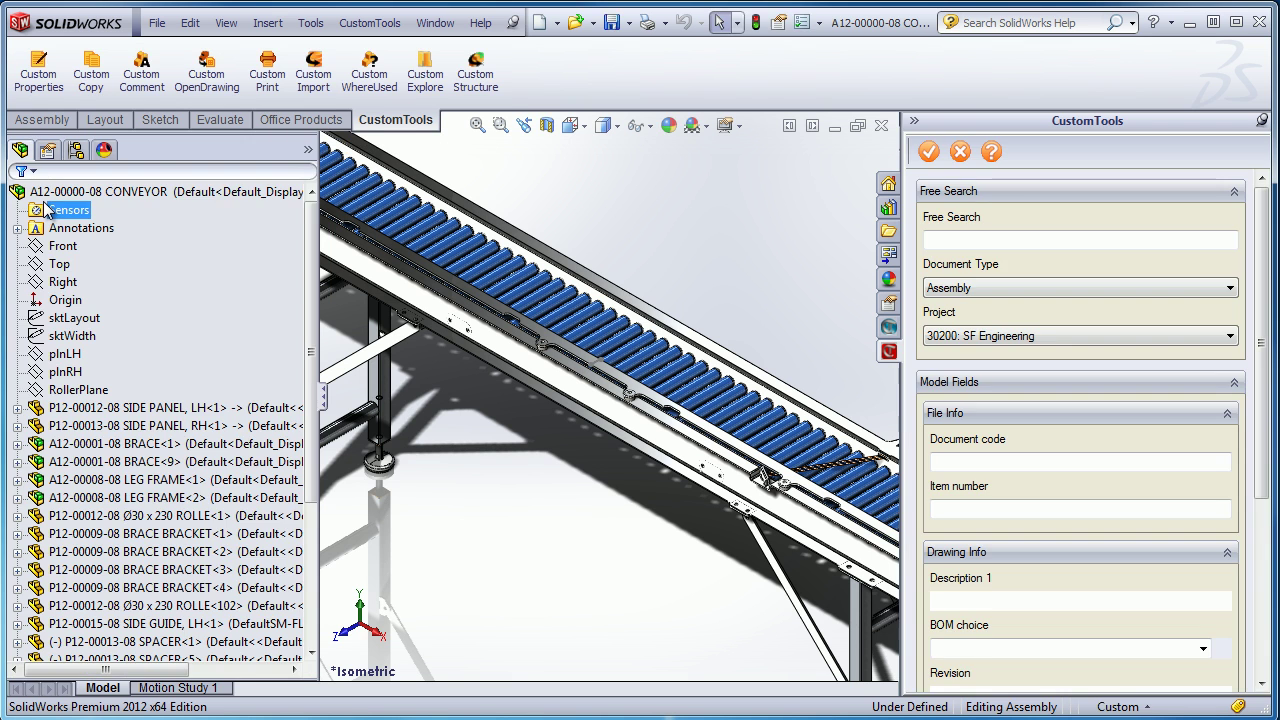
# Step: Start a CustomPrint batch job on the conveyor drawings with PDFs, Auto Generate PDF and Merge DXF checked
pyautogui.click(269, 66)
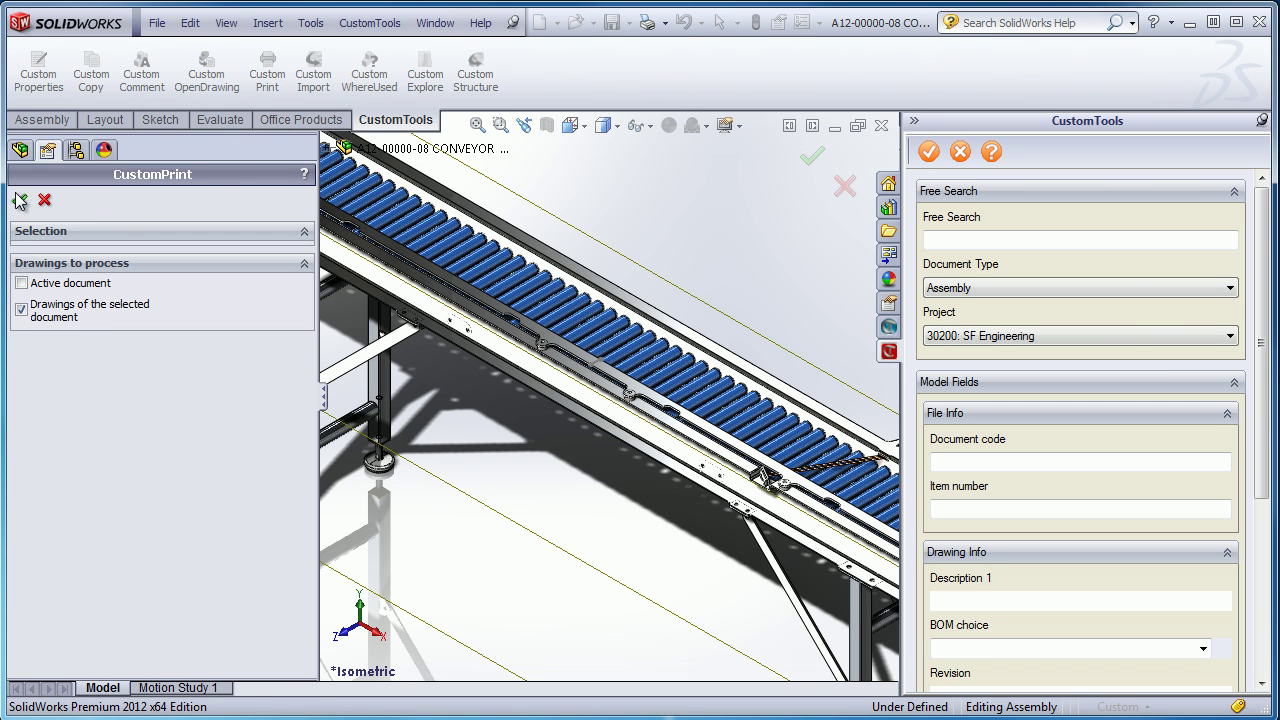
pyautogui.click(20, 200)
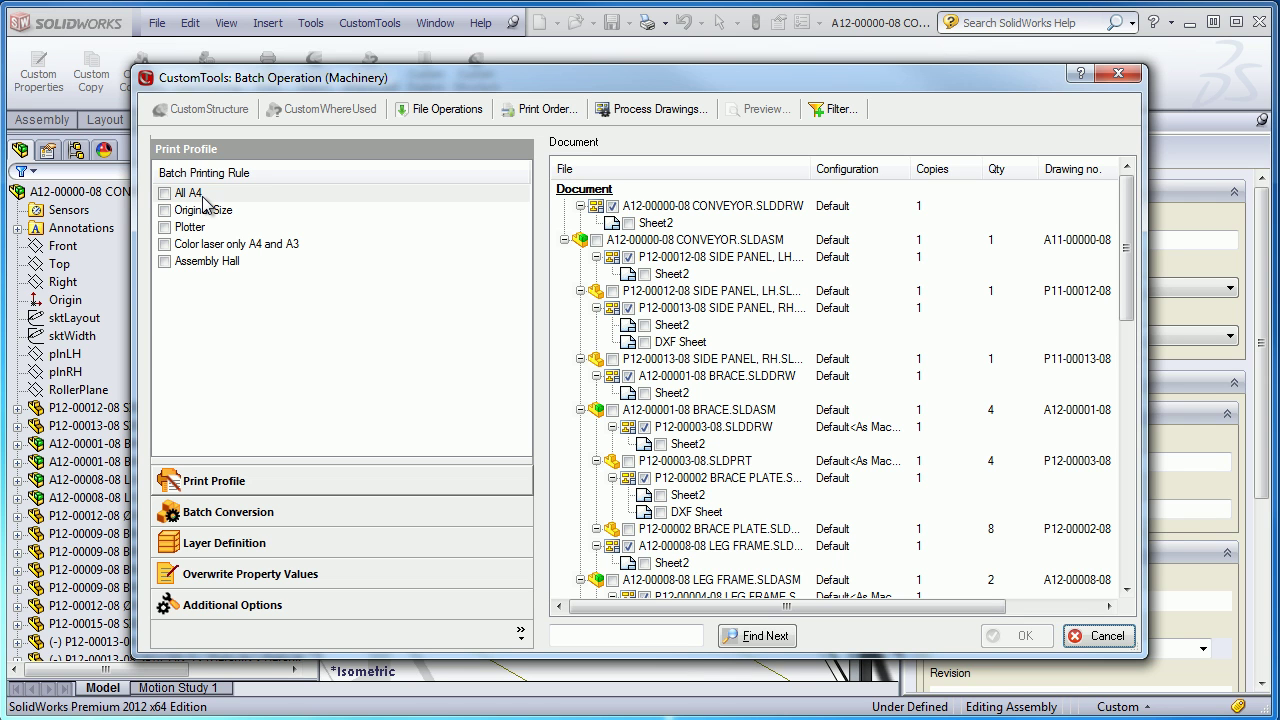
pyautogui.click(226, 512)
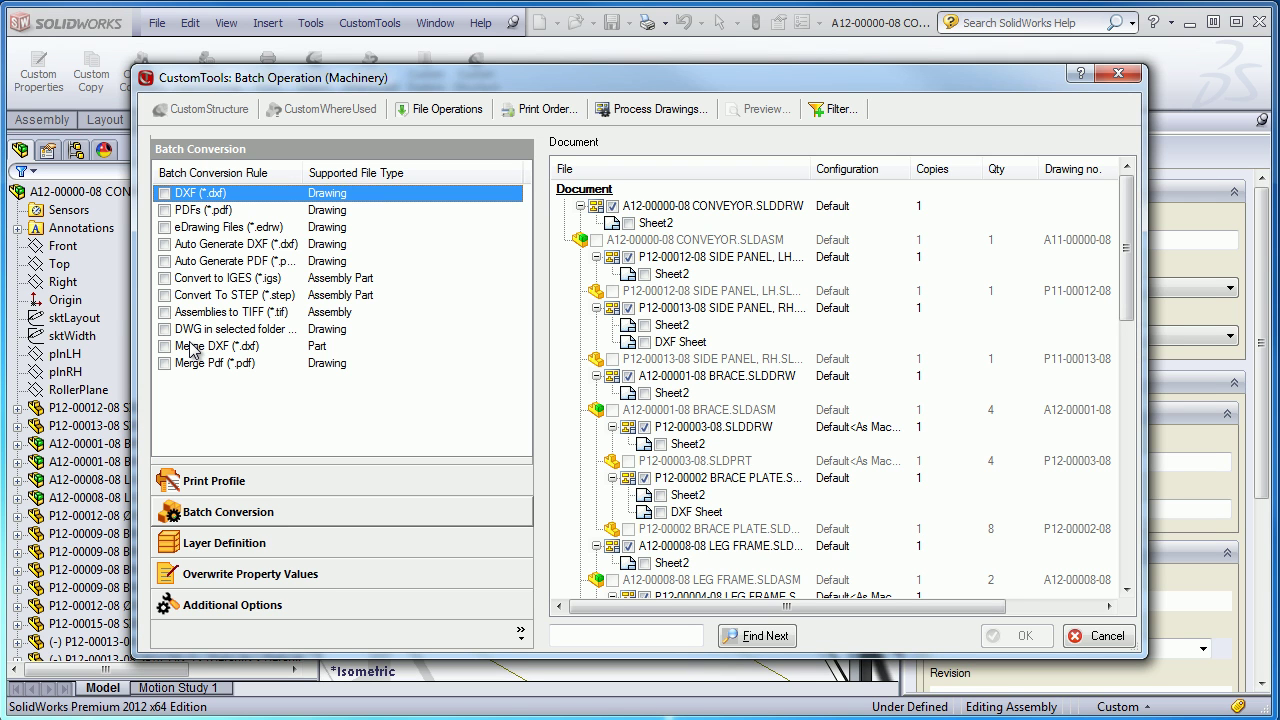
pyautogui.click(165, 210)
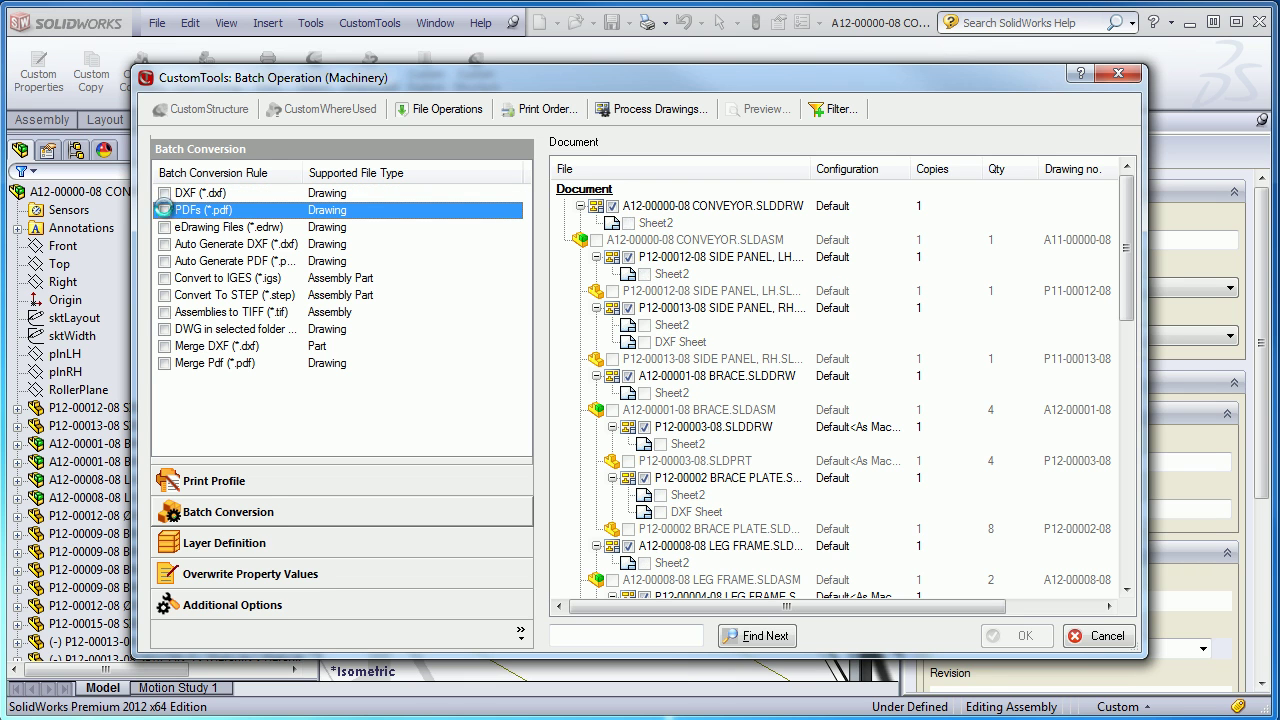
pyautogui.click(165, 261)
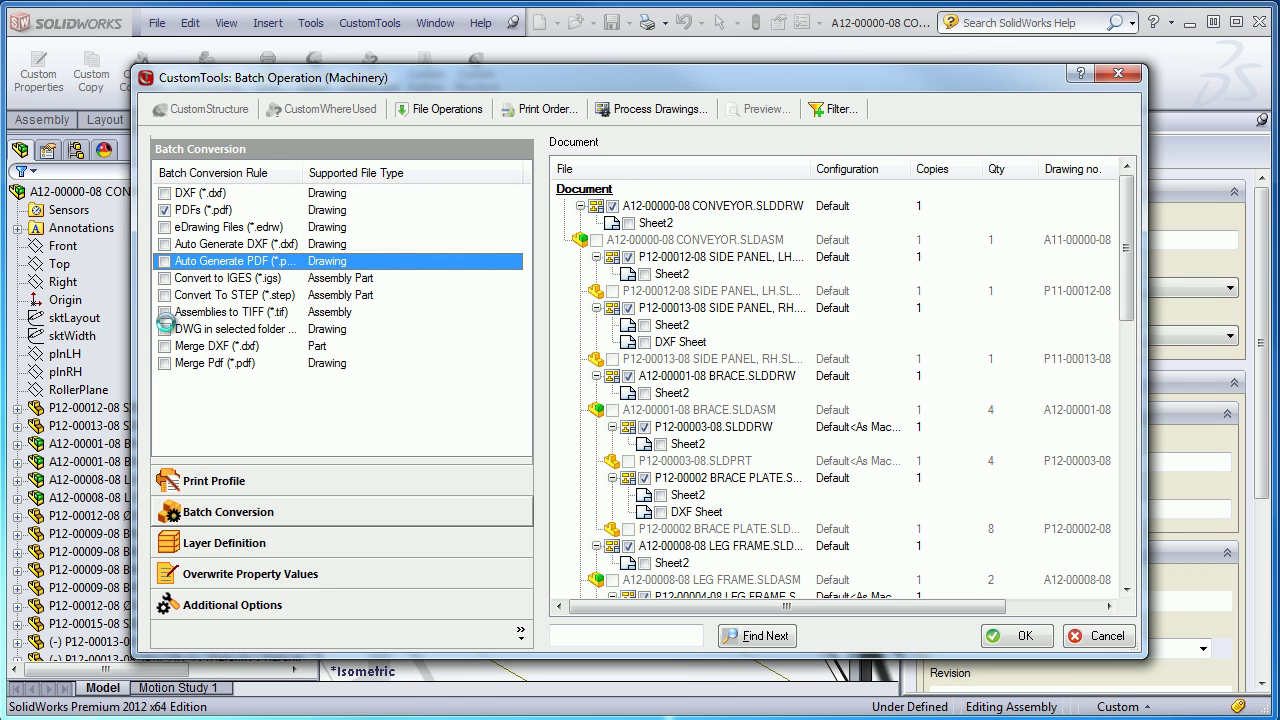
pyautogui.click(165, 346)
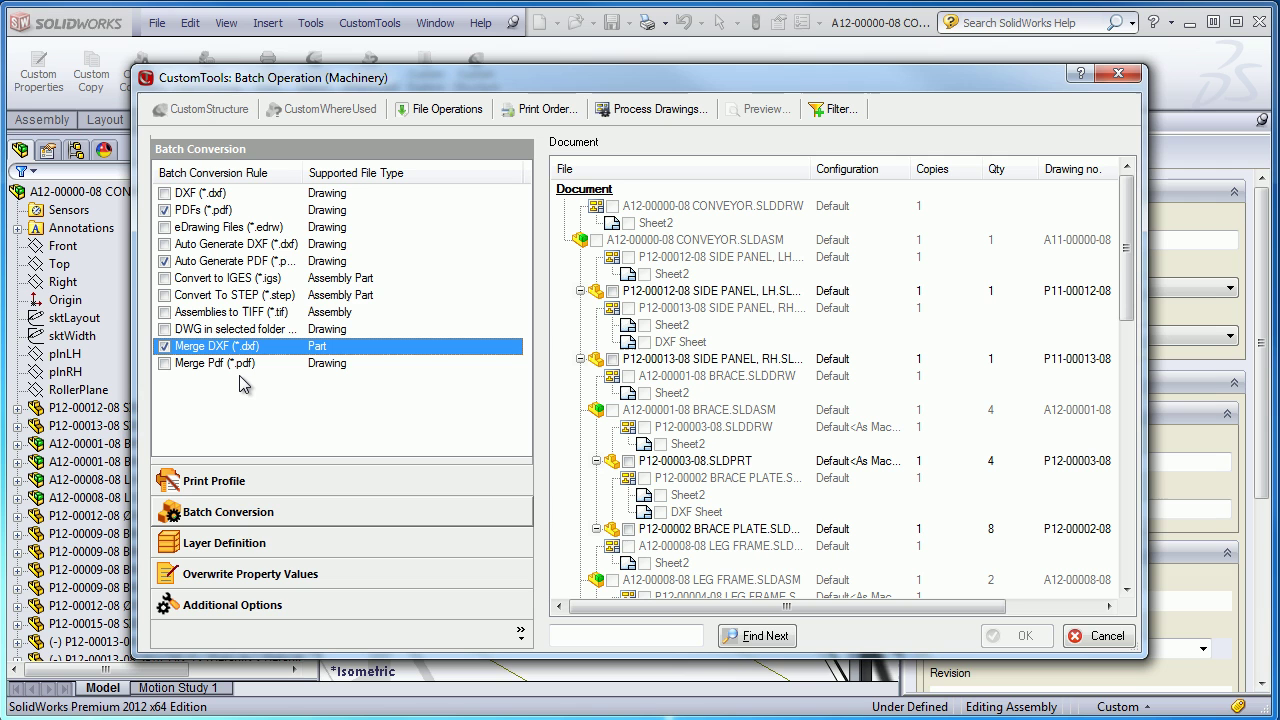
# Step: Select Hide Tolerance Table under Layer Definition and overwrite the colour with RAL 1003 Signal yellow
pyautogui.click(200, 543)
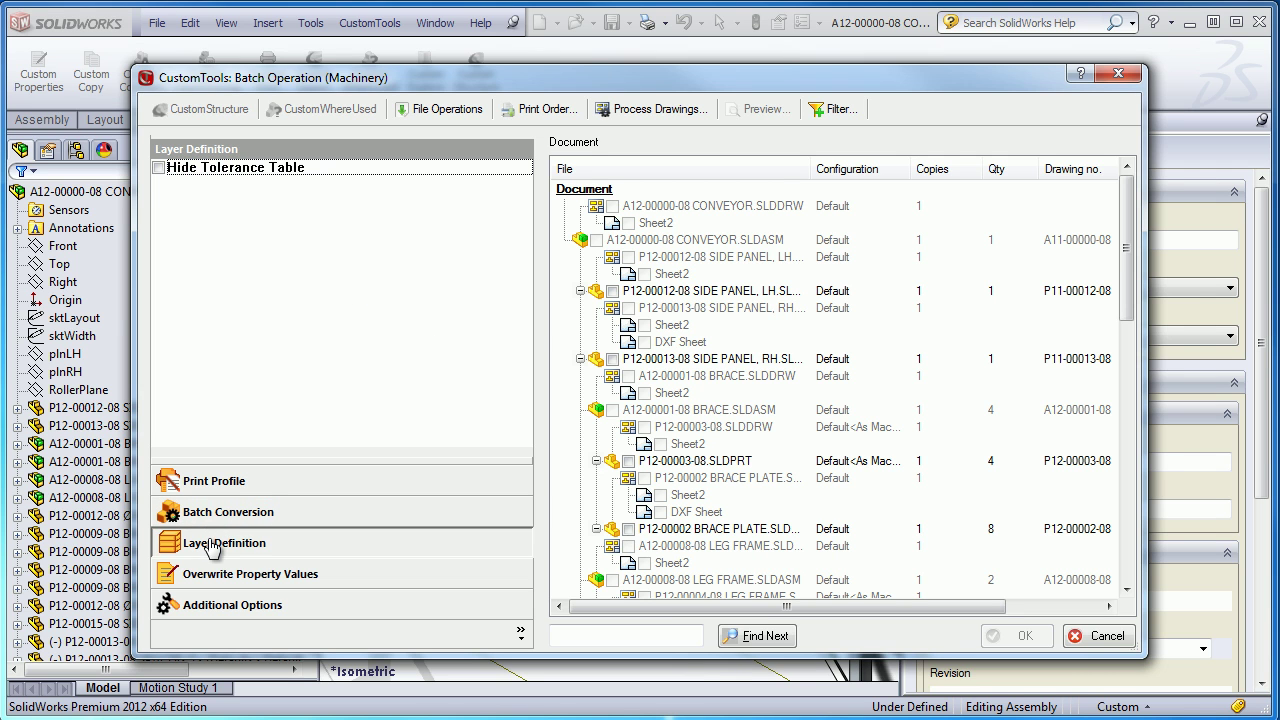
pyautogui.click(160, 172)
pyautogui.click(188, 573)
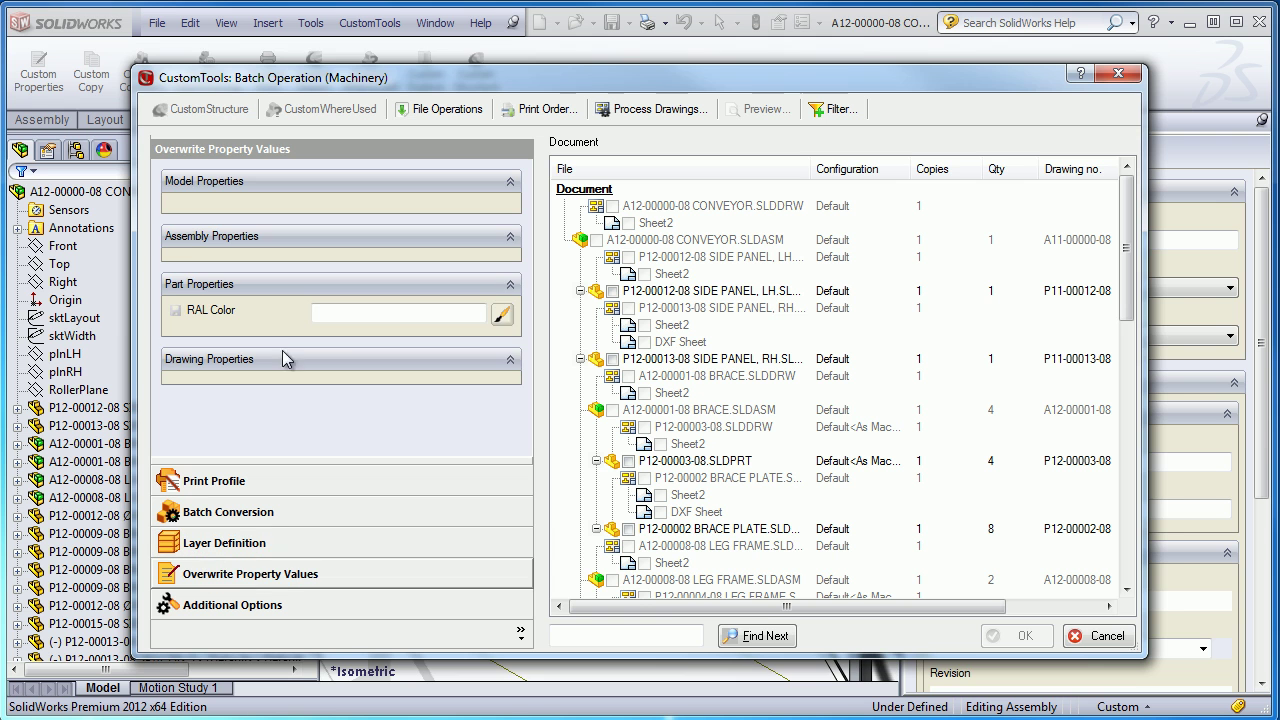
pyautogui.click(503, 316)
pyautogui.click(620, 443)
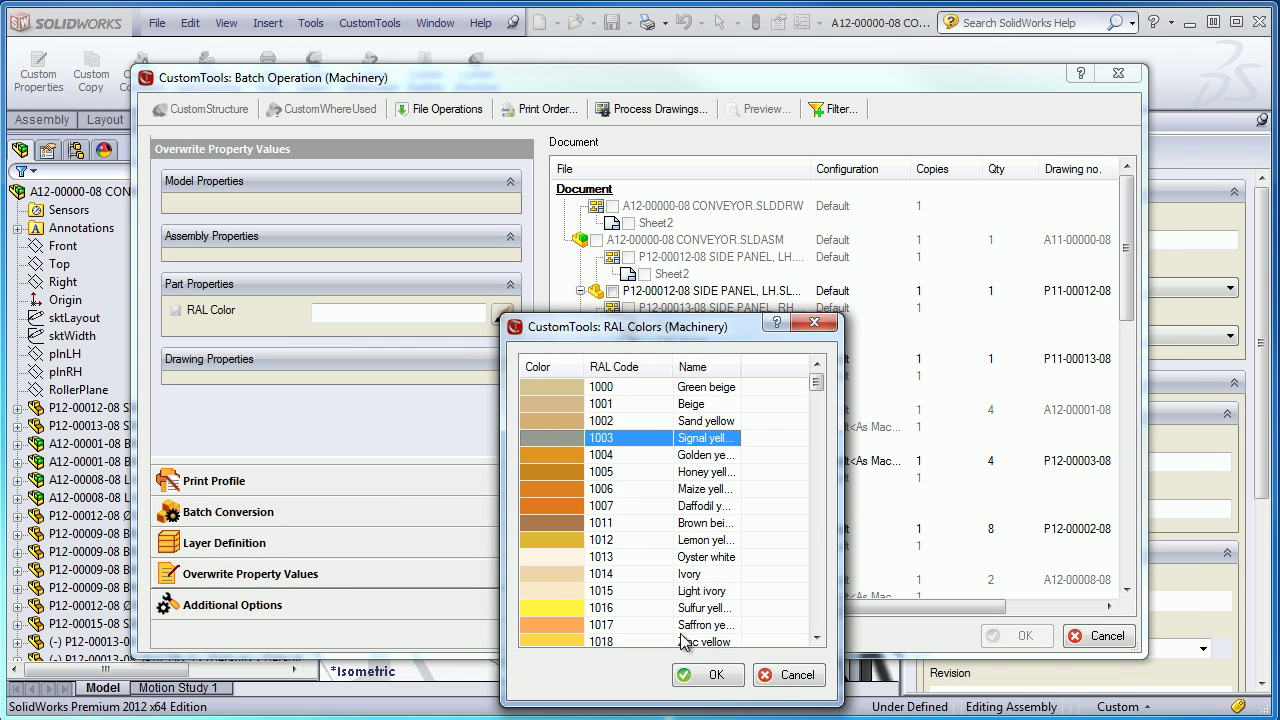
pyautogui.click(709, 676)
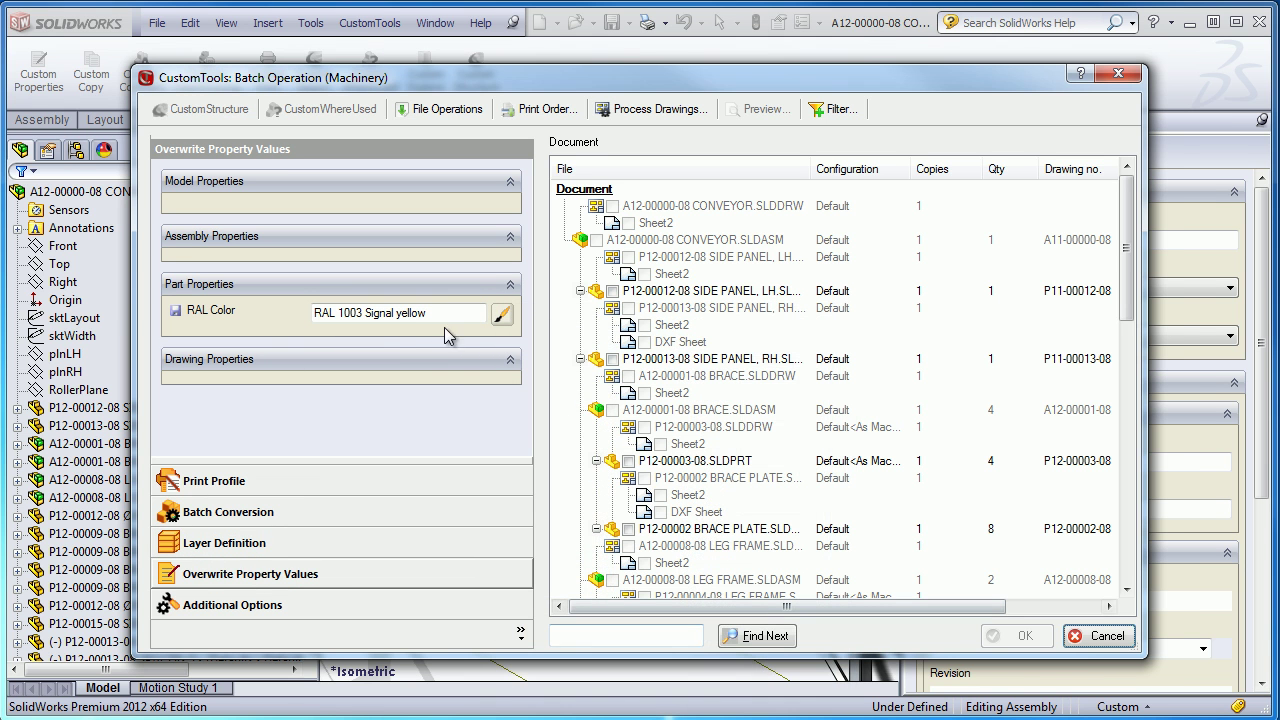
# Step: Choose English (United States) translation and Drawings for Edge-Team sheet format, then discard the job and open the project folder
pyautogui.click(245, 606)
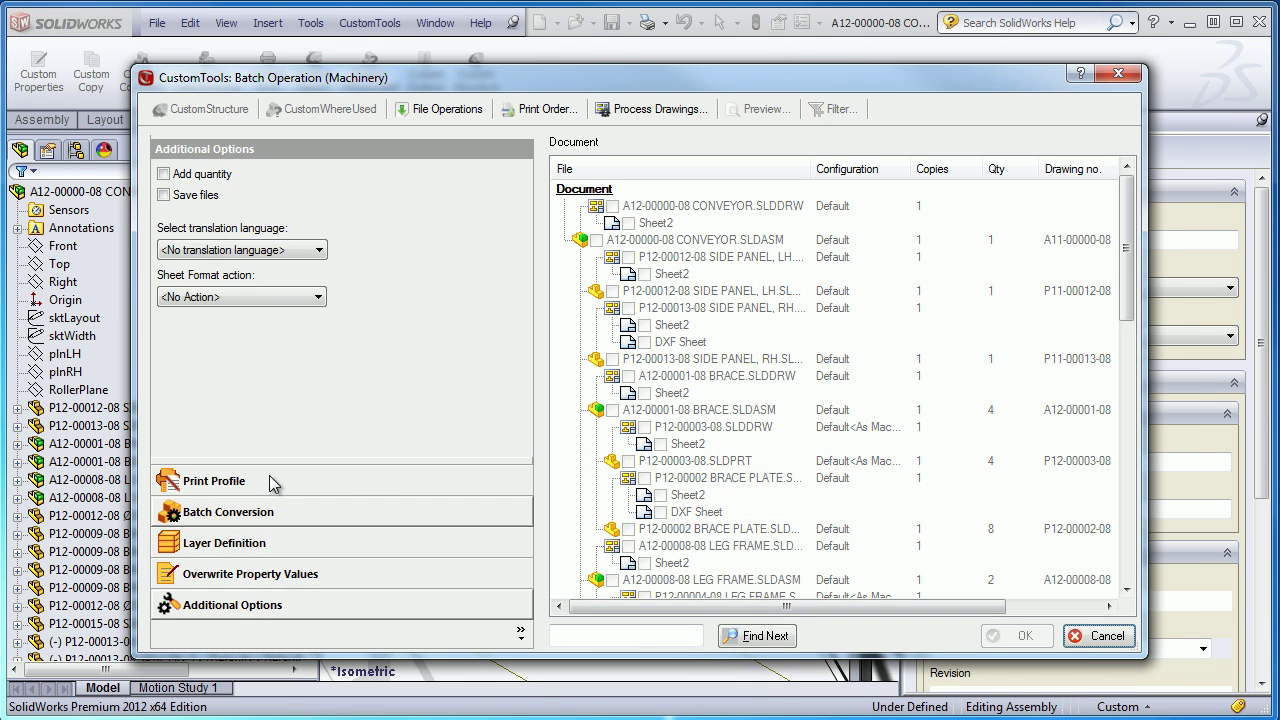
pyautogui.click(236, 250)
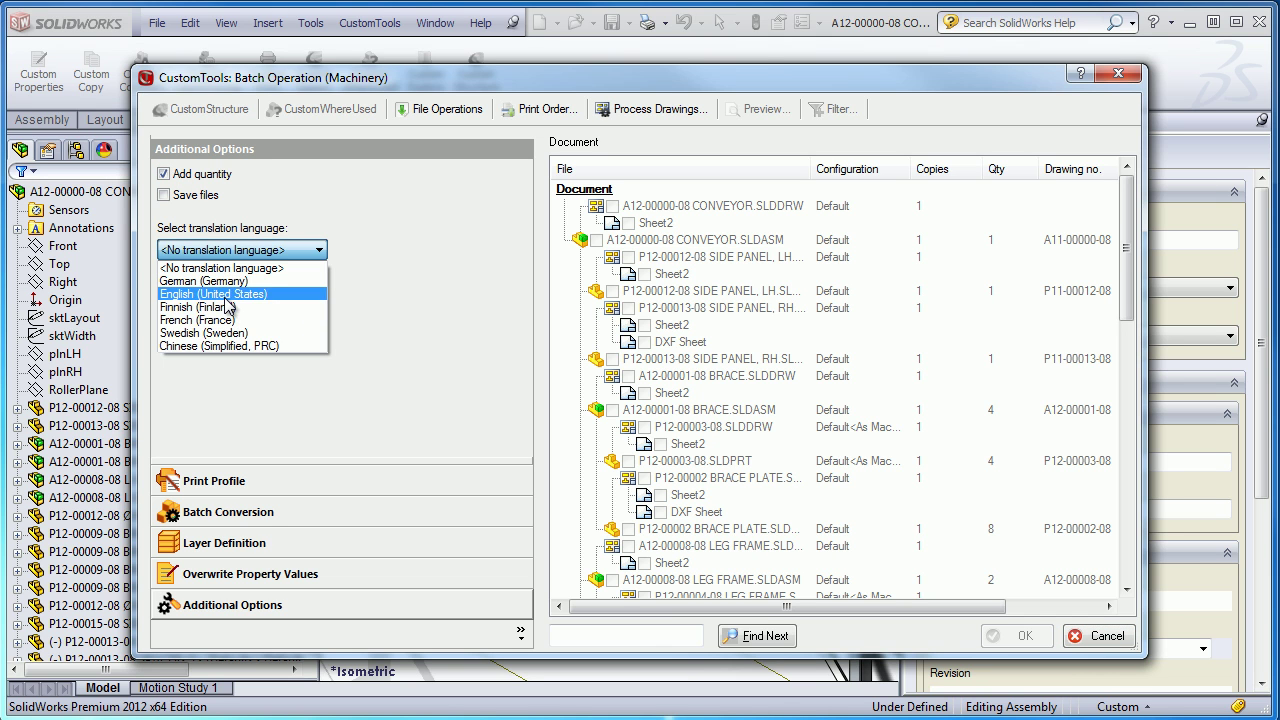
pyautogui.click(224, 295)
pyautogui.click(224, 297)
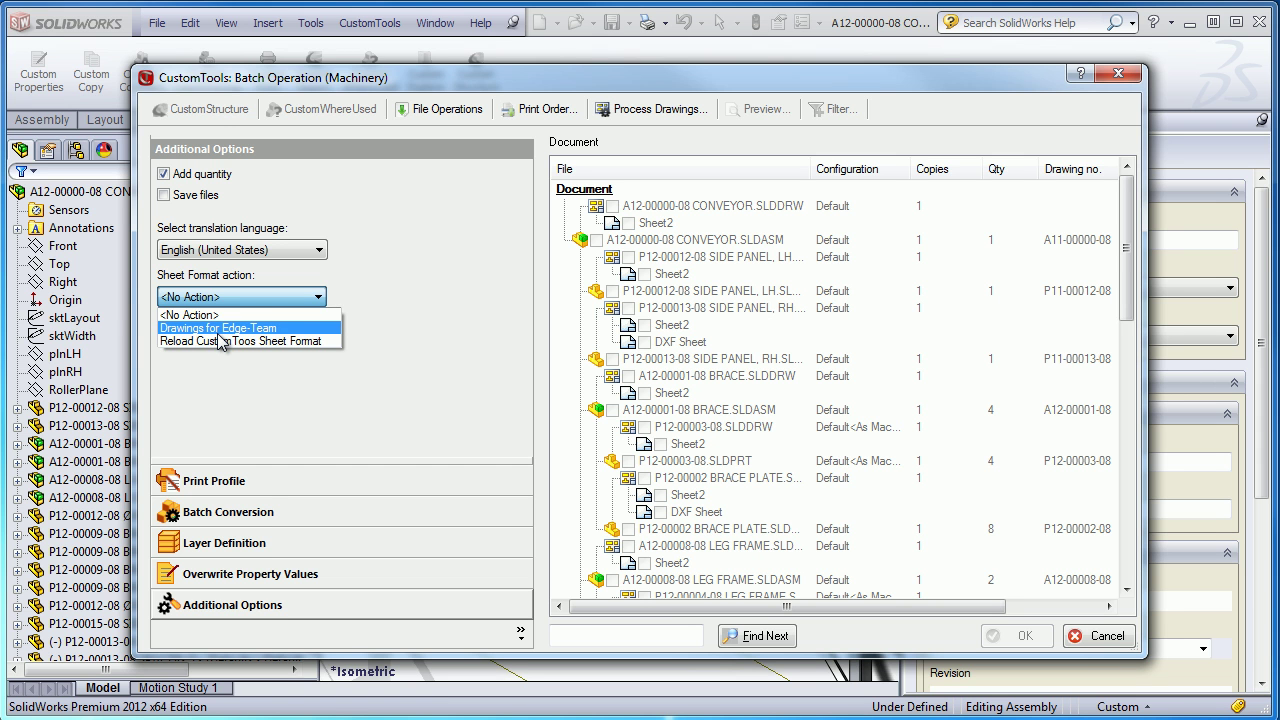
pyautogui.click(218, 332)
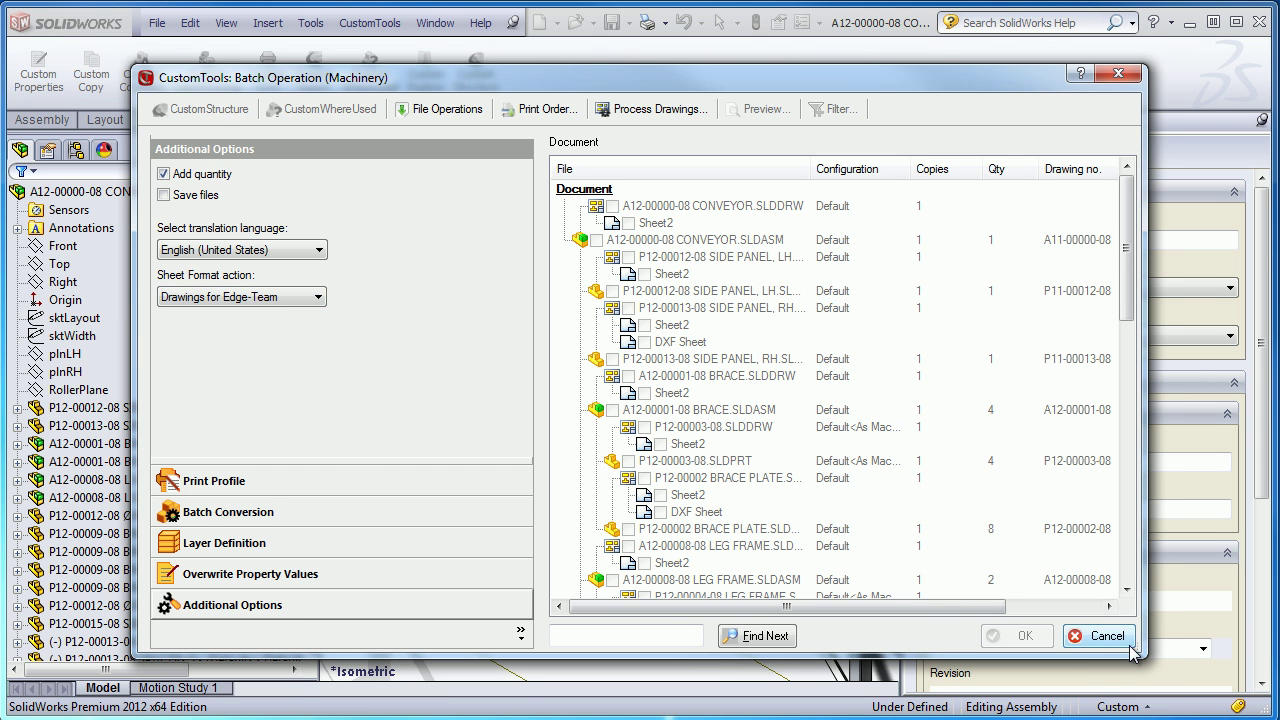
pyautogui.click(1097, 636)
pyautogui.click(420, 80)
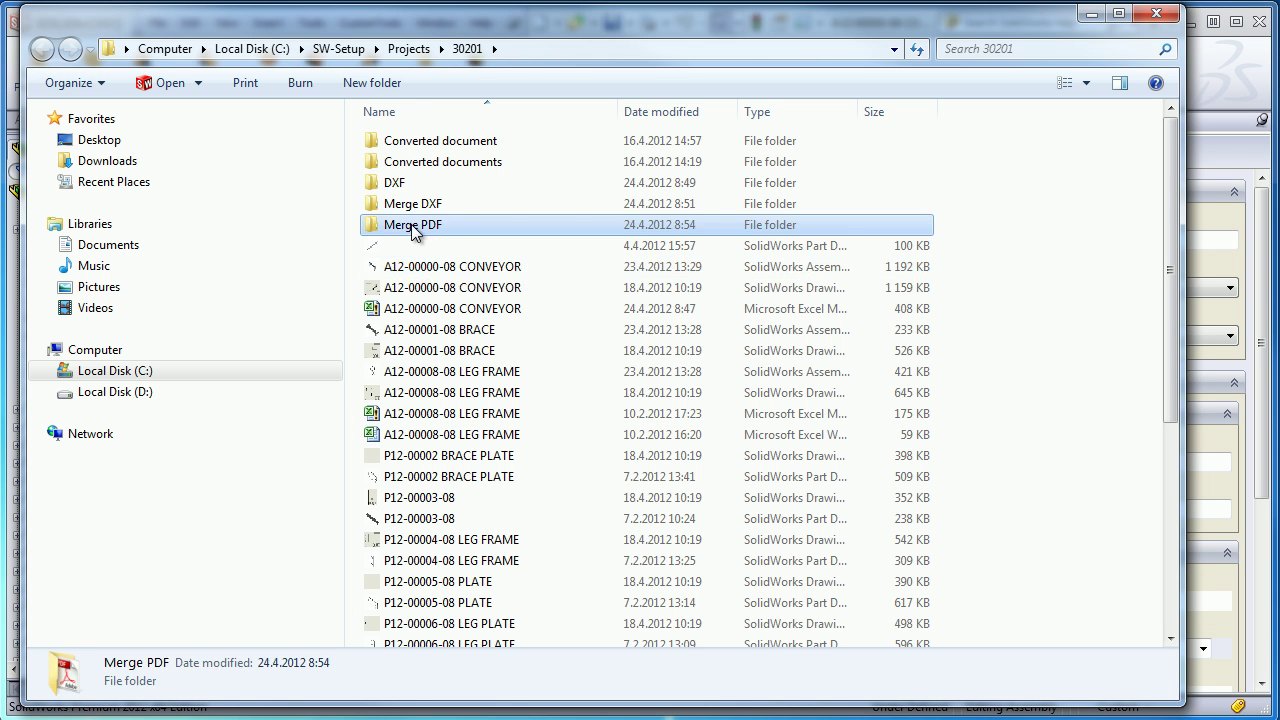
# Step: Open Merge.pdf from the Merge PDF folder and scroll through the conveyor drawings
pyautogui.doubleClick(413, 228)
pyautogui.click(393, 143)
pyautogui.doubleClick(392, 144)
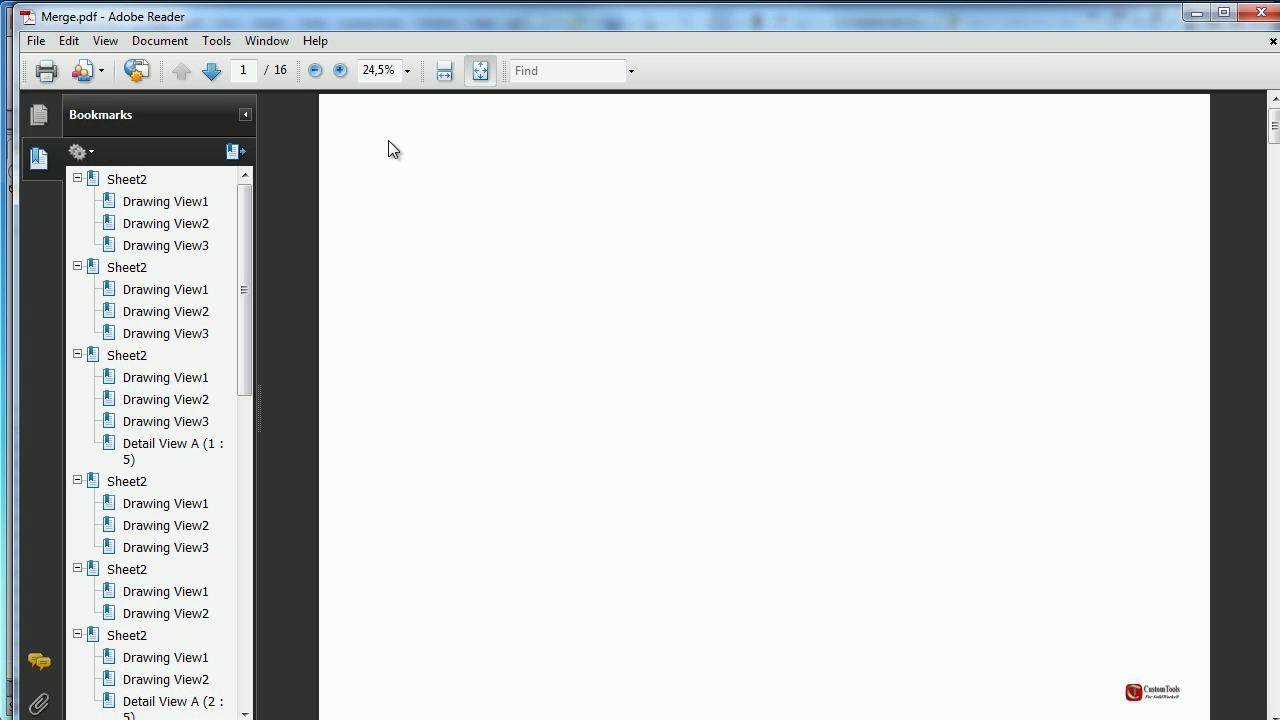
pyautogui.scroll(-6, 724, 329)
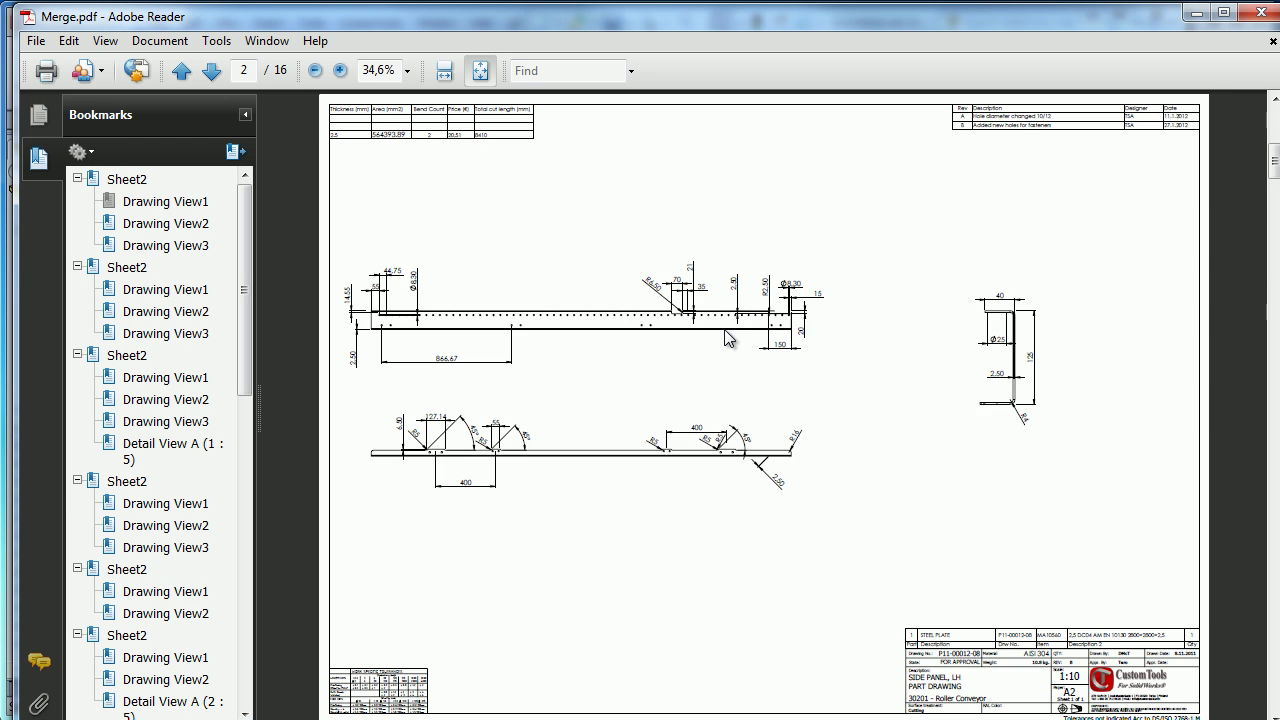
pyautogui.scroll(-6, 725, 330)
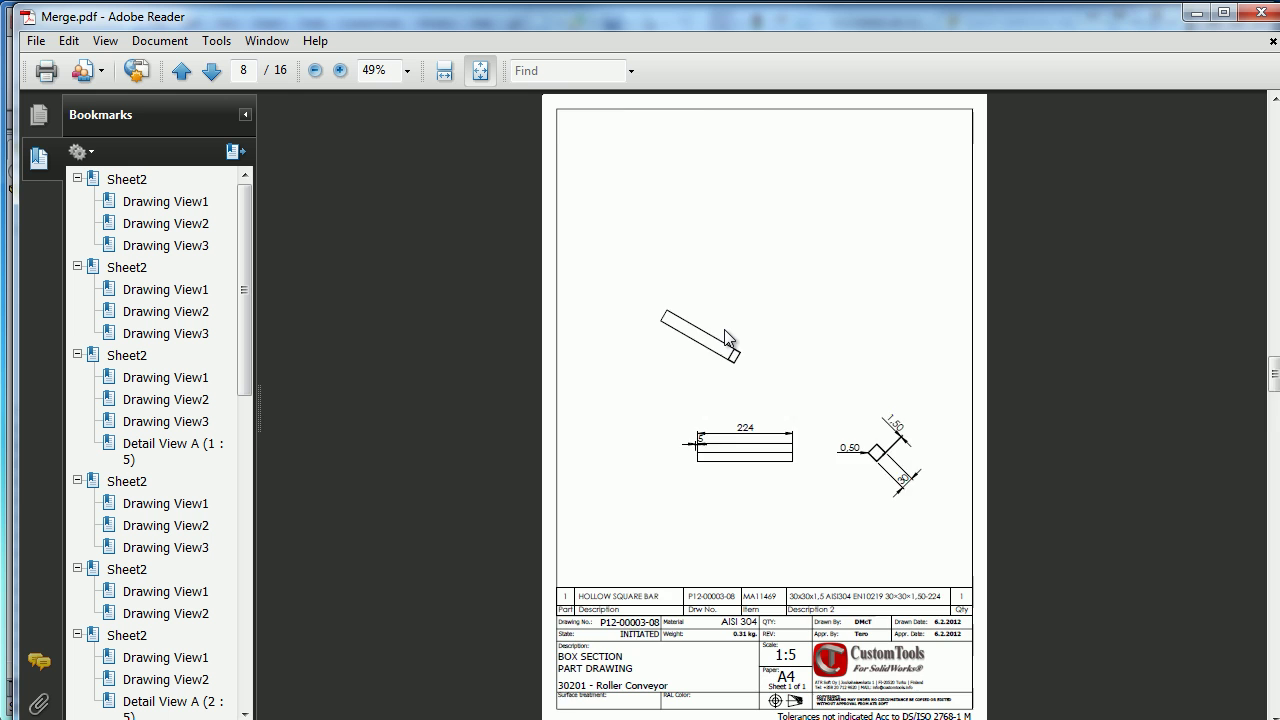
pyautogui.scroll(-1, 724, 329)
# Step: Close Adobe Reader and the project folder window to return to SOLIDWORKS
pyautogui.click(1251, 11)
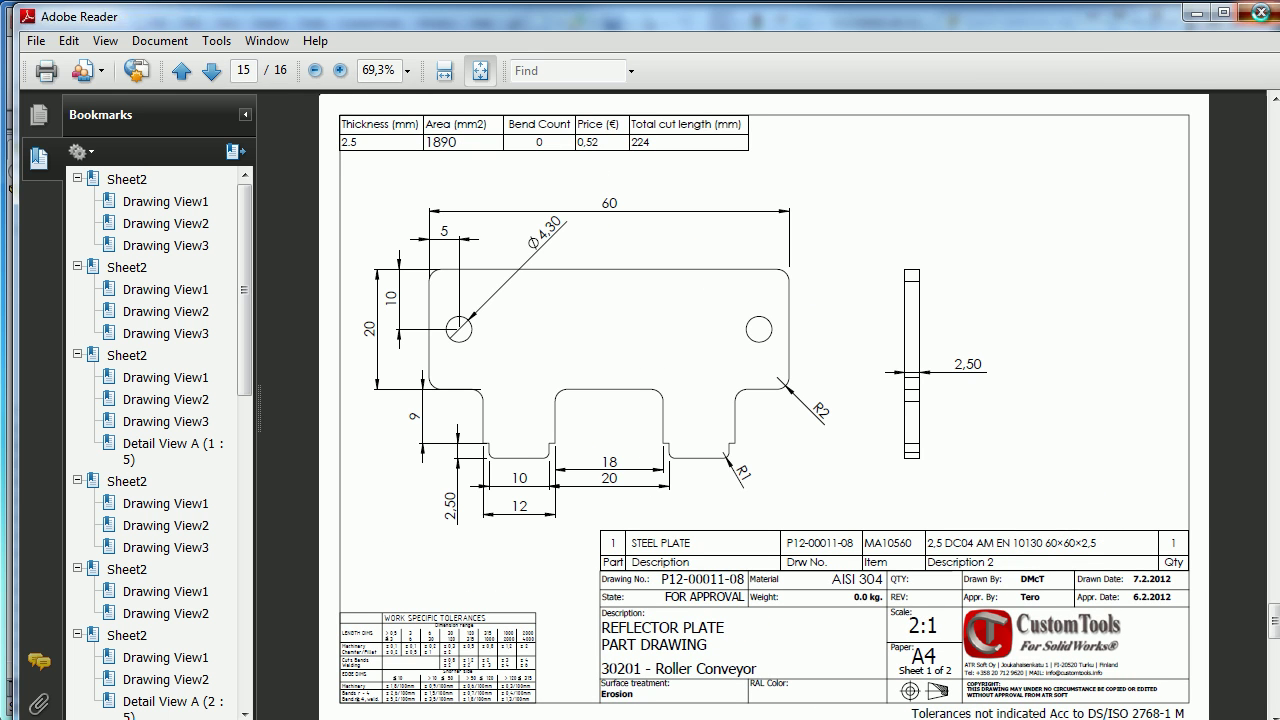
pyautogui.click(42, 49)
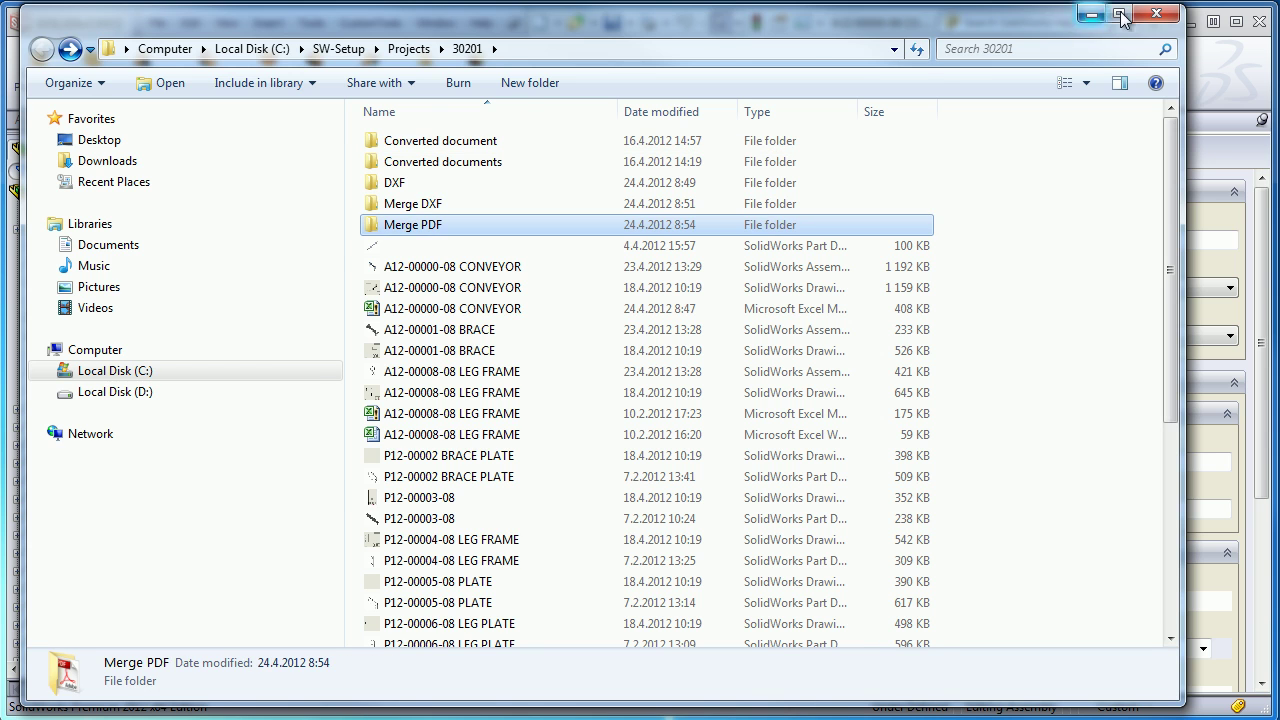
pyautogui.click(1155, 14)
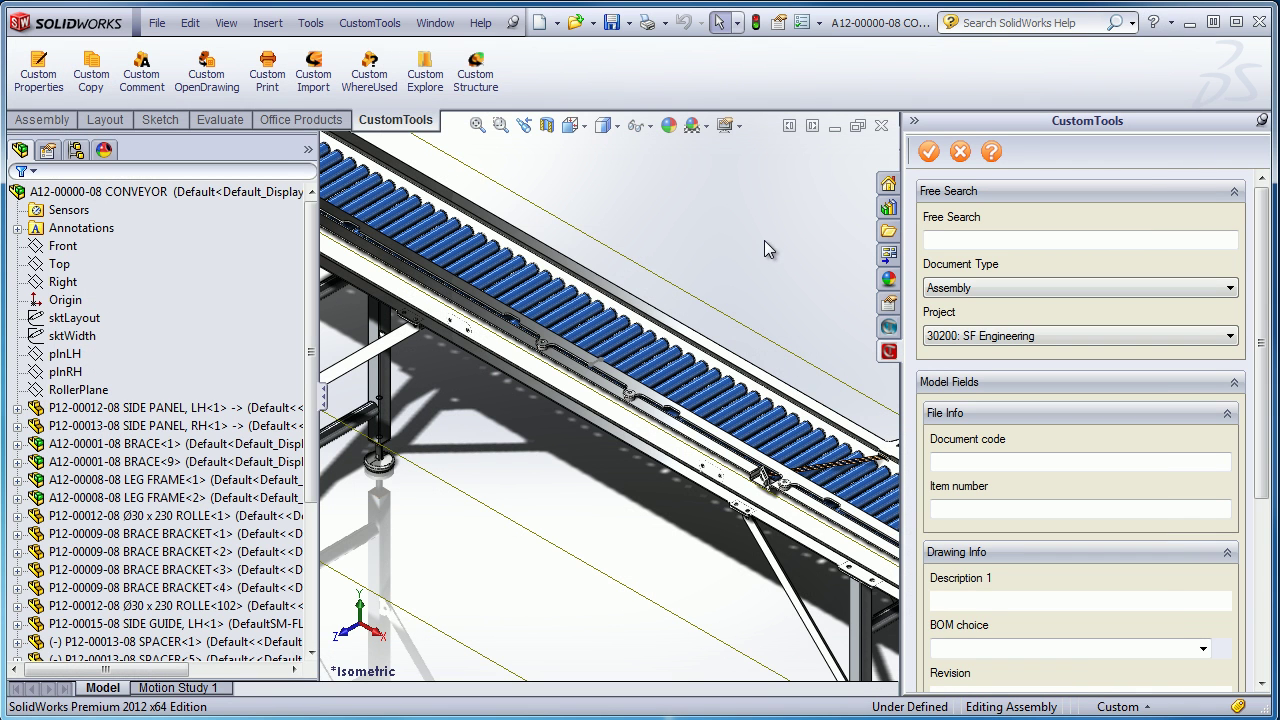
# Step: Export the conveyor structure with the Drawing List profile to A12-00000-08 CONVEYOR.xlsm
pyautogui.click(483, 76)
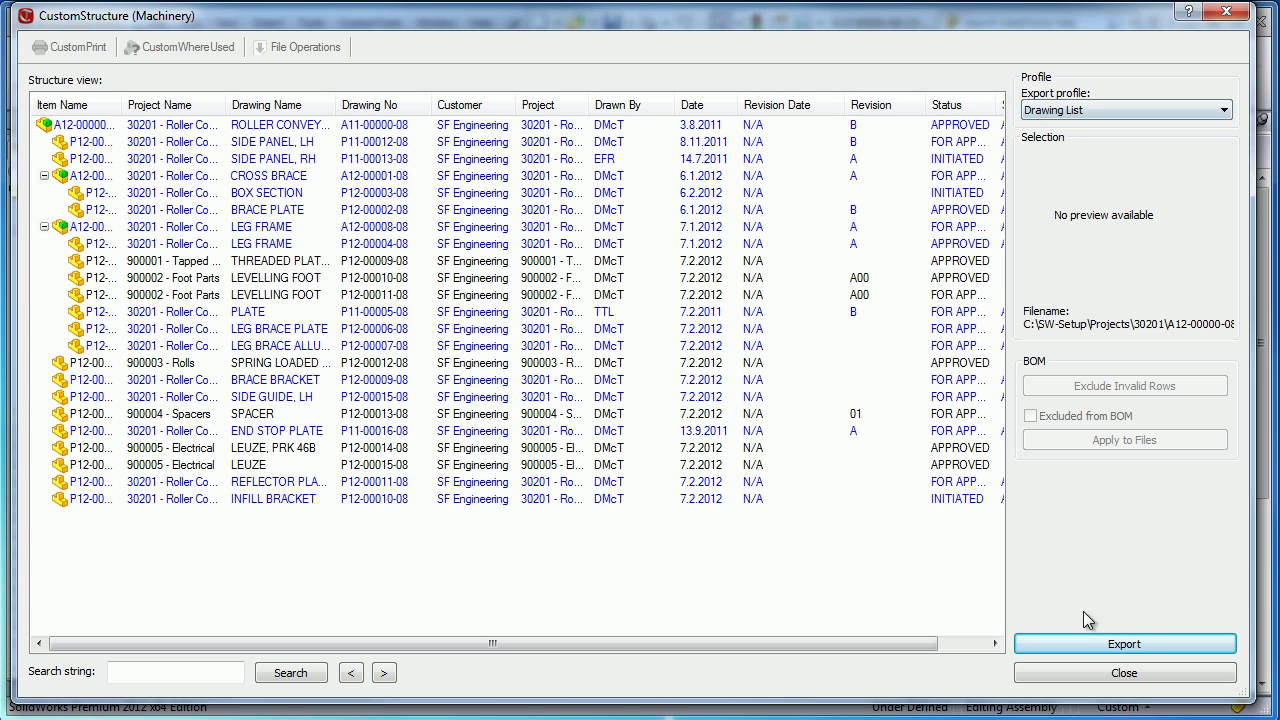
pyautogui.click(1090, 643)
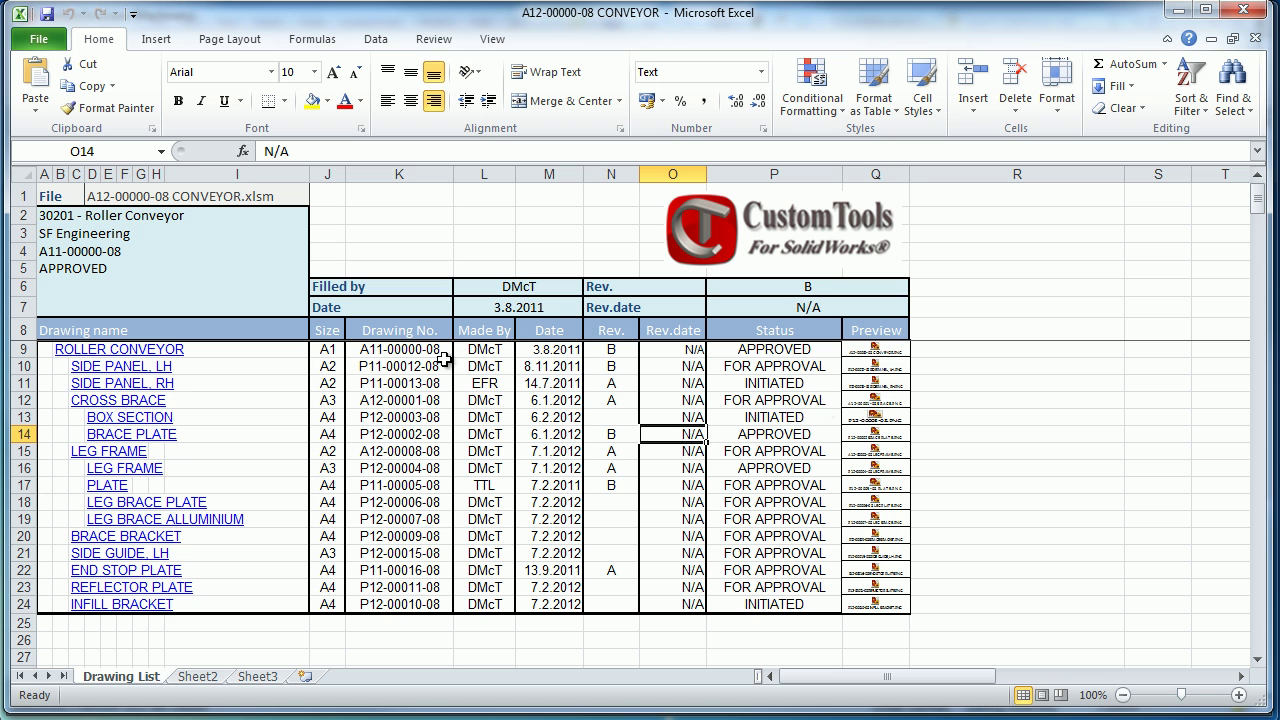
# Step: Preview the CROSS BRACE drawing from row 12, then close Photo Viewer and the Excel workbook
pyautogui.doubleClick(866, 406)
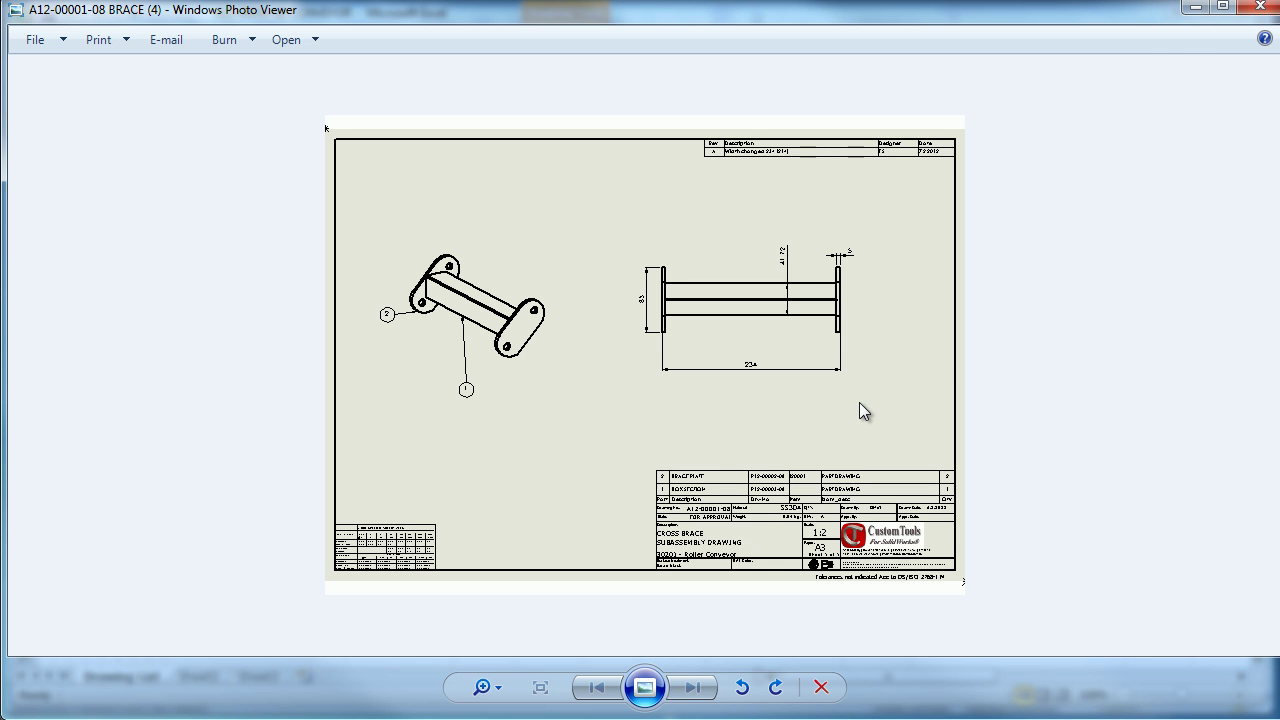
pyautogui.click(1252, 7)
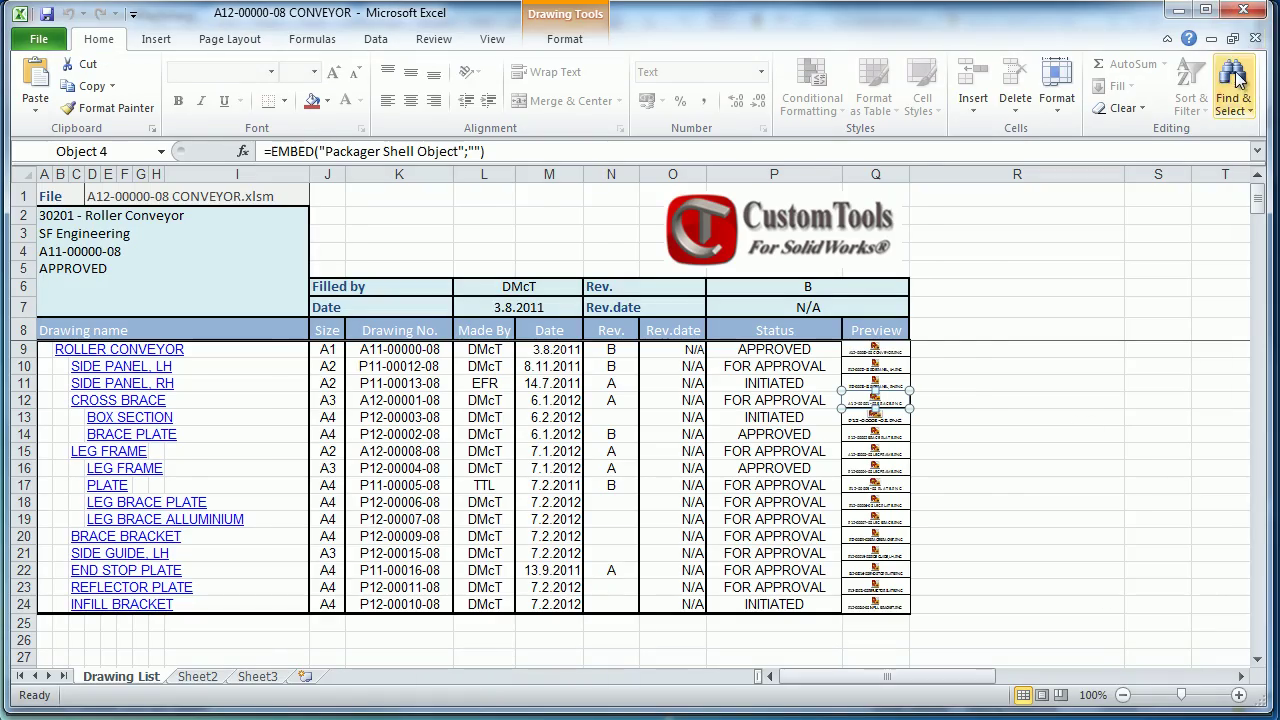
pyautogui.click(1243, 12)
# Step: Switch the export profile to Dynamics NAV BOM, then close the CustomStructure window
pyautogui.click(1185, 112)
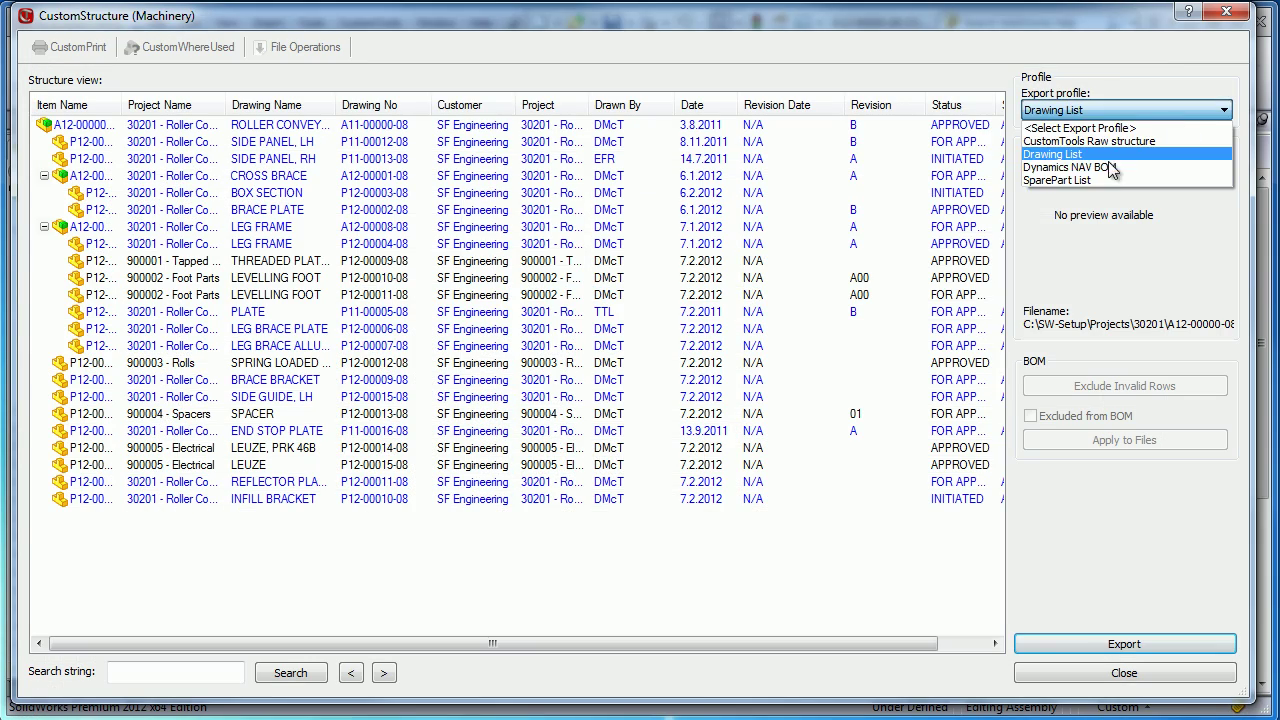
pyautogui.click(1107, 168)
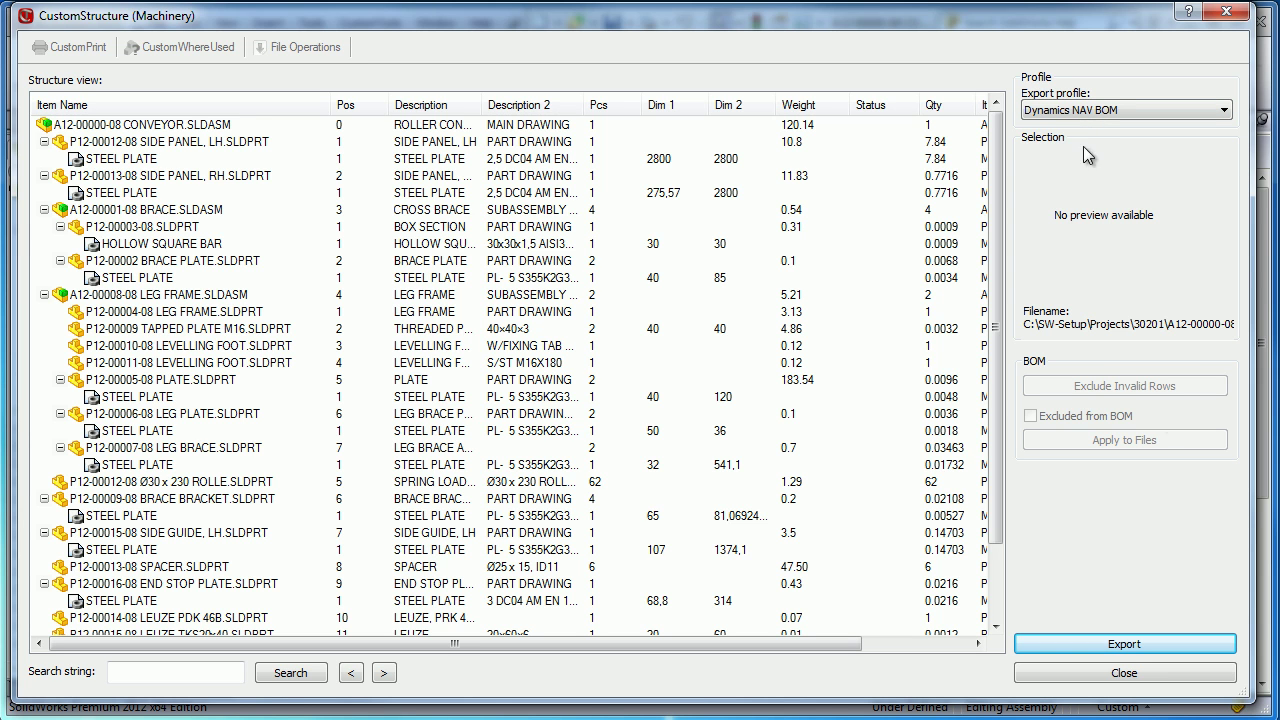
pyautogui.click(1123, 673)
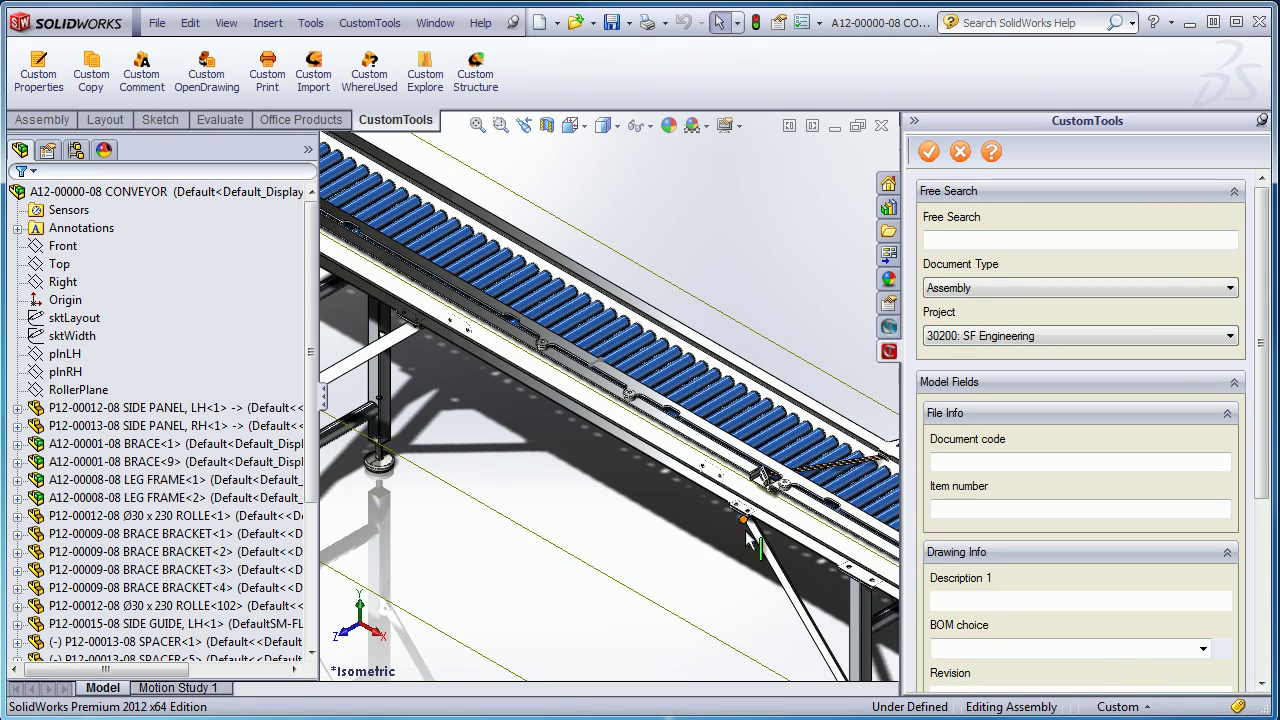
# Step: Check where the leg brace is used, previewing its part file and the leg frame assembly
pyautogui.click(380, 352)
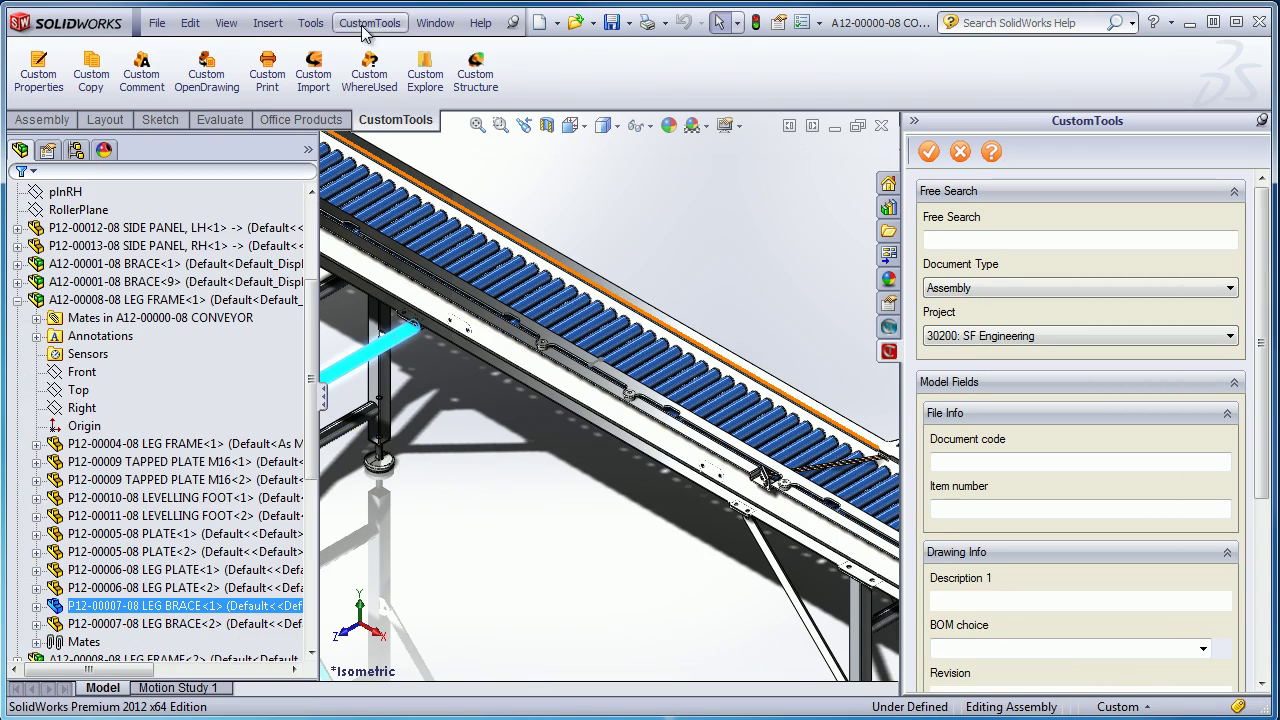
pyautogui.click(369, 74)
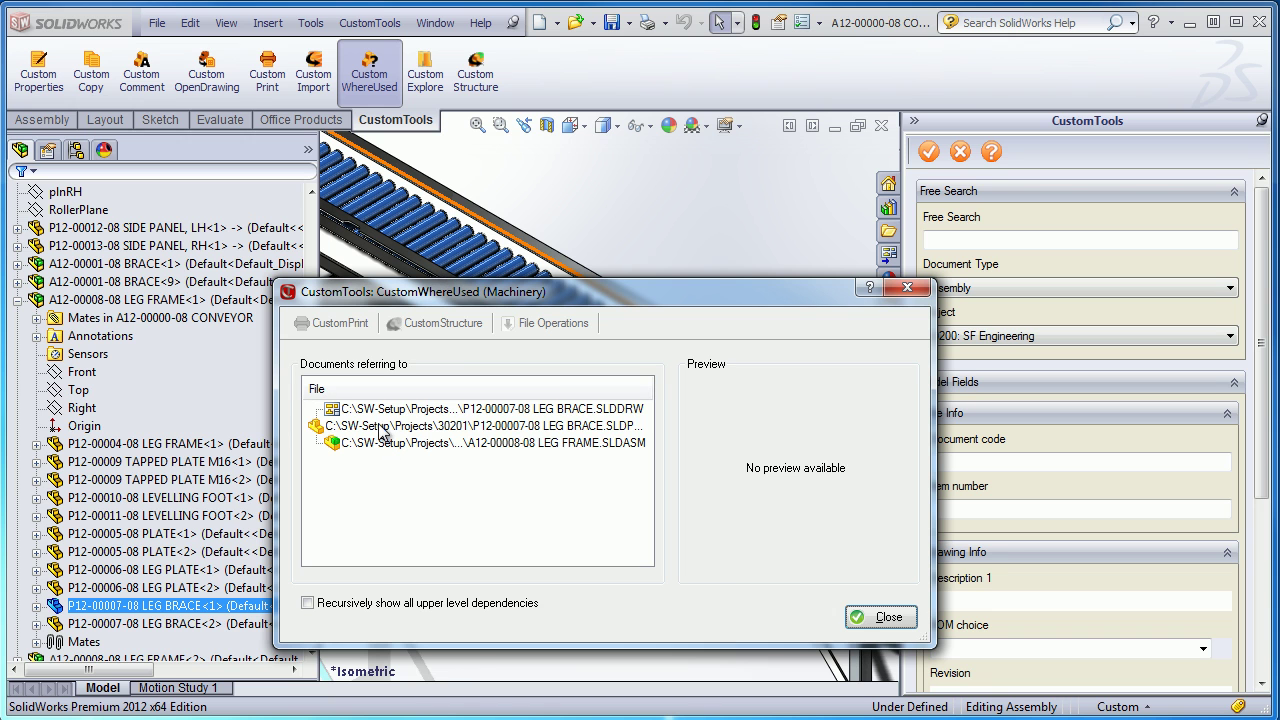
pyautogui.click(380, 426)
pyautogui.click(387, 443)
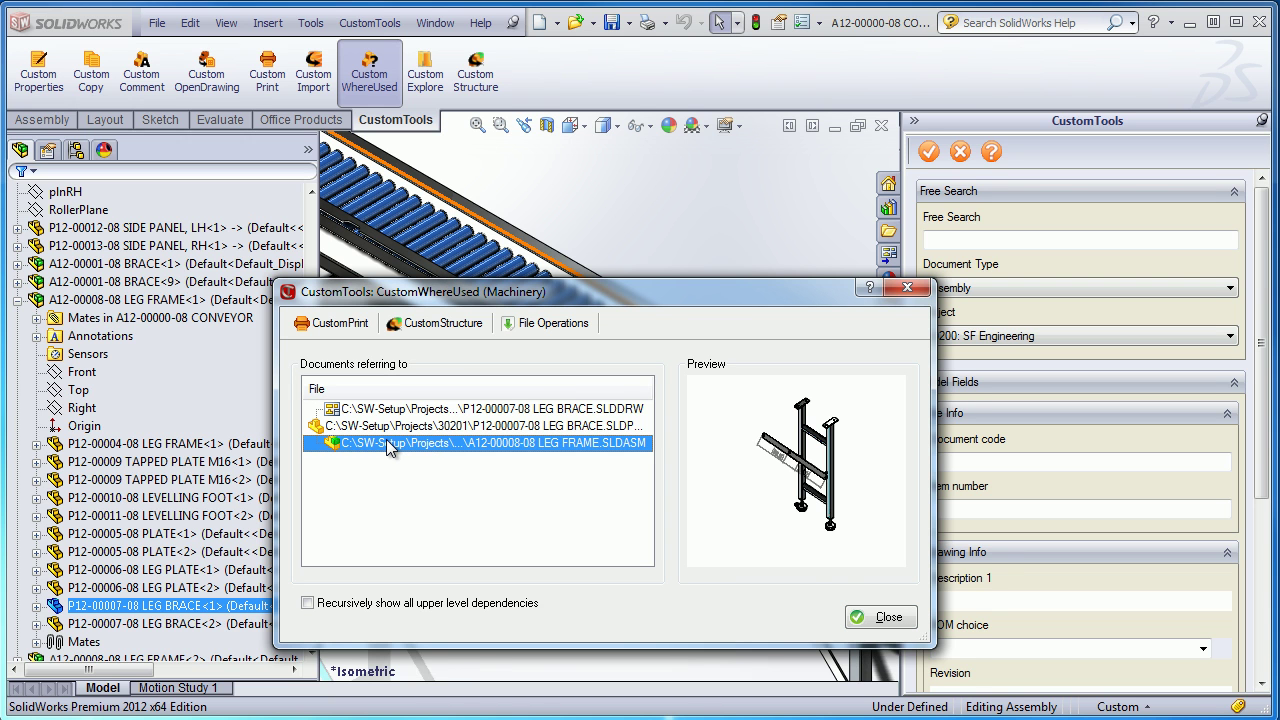
pyautogui.click(880, 618)
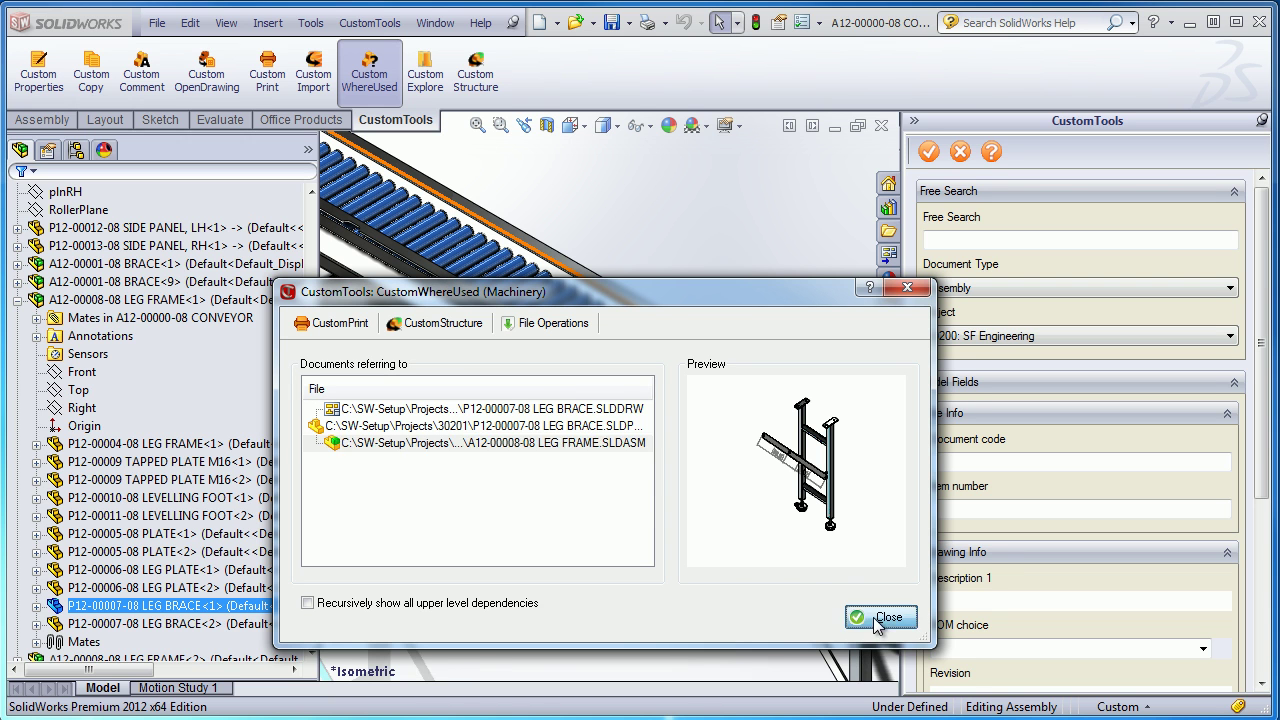
# Step: Open the P12-00007-08 LEG BRACE drawing through Custom OpenDrawing
pyautogui.click(226, 72)
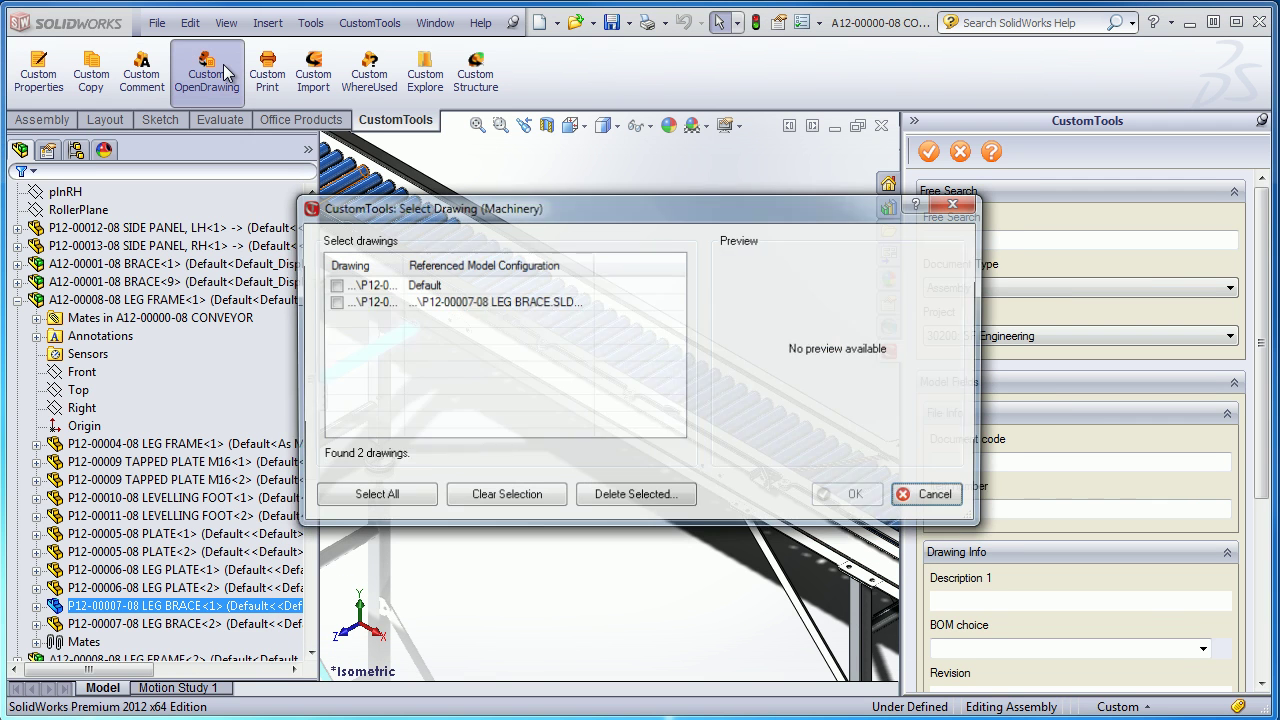
pyautogui.click(332, 302)
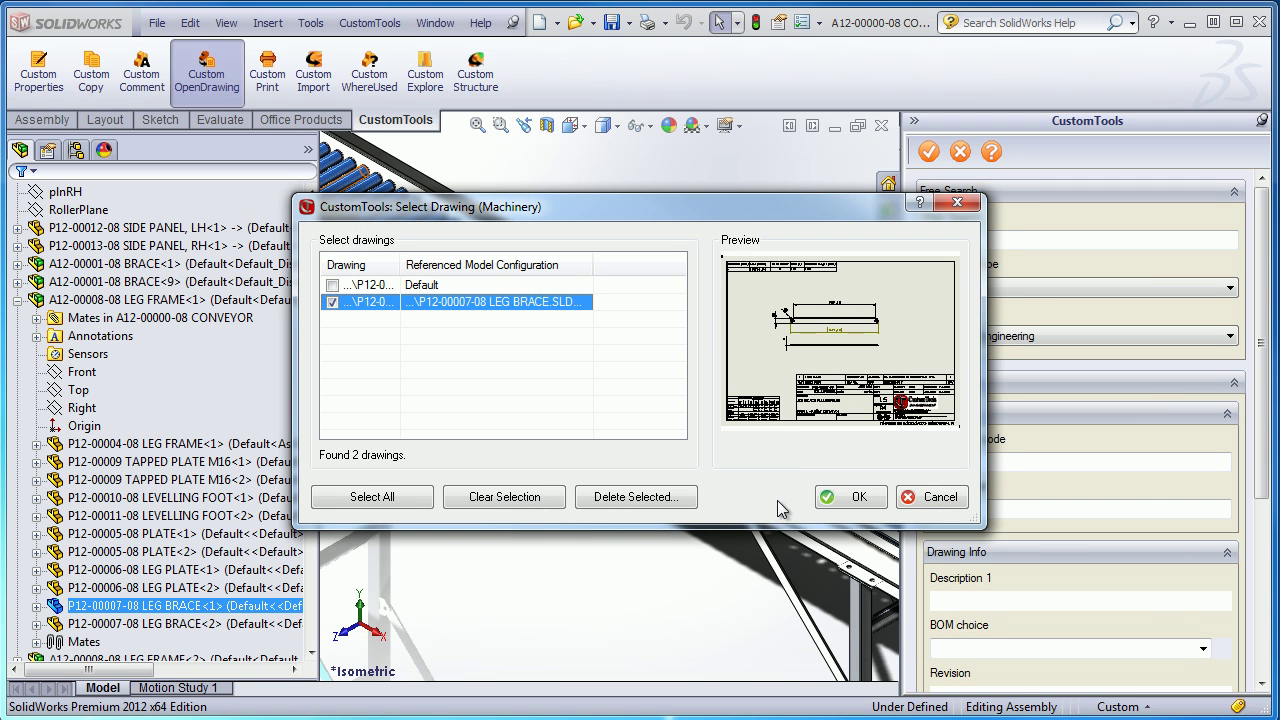
pyautogui.click(848, 498)
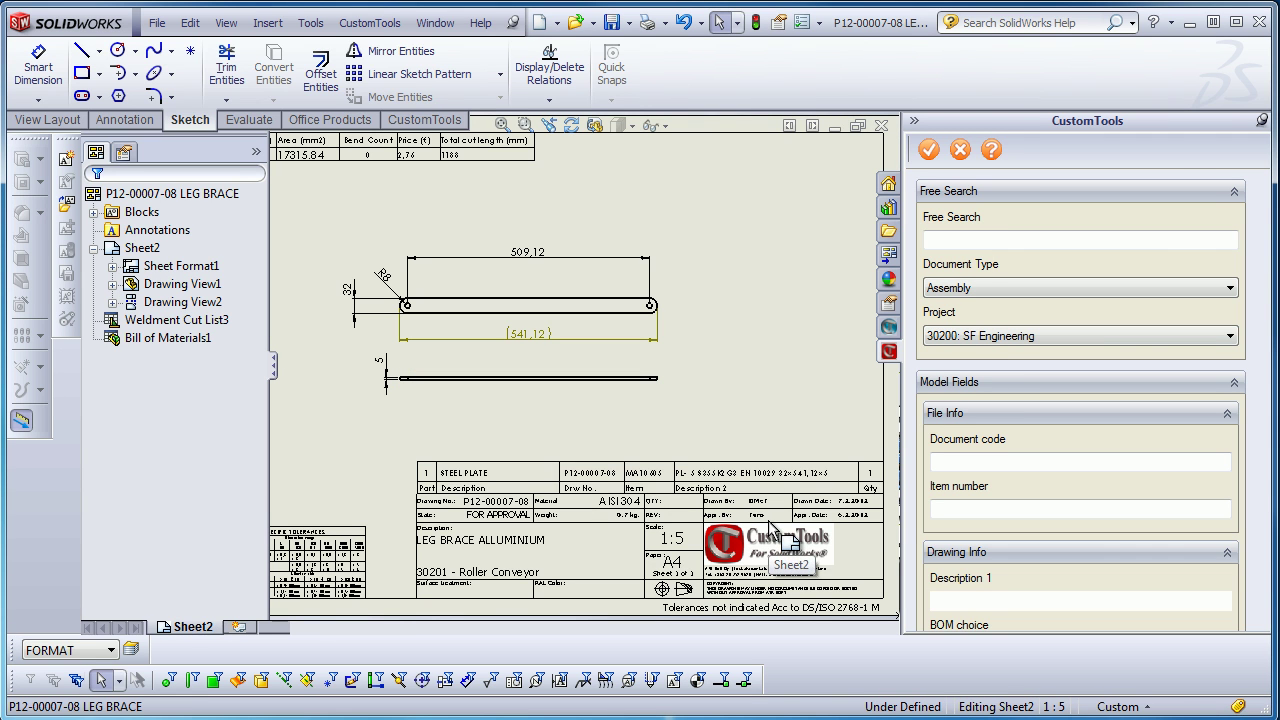
pyautogui.click(425, 119)
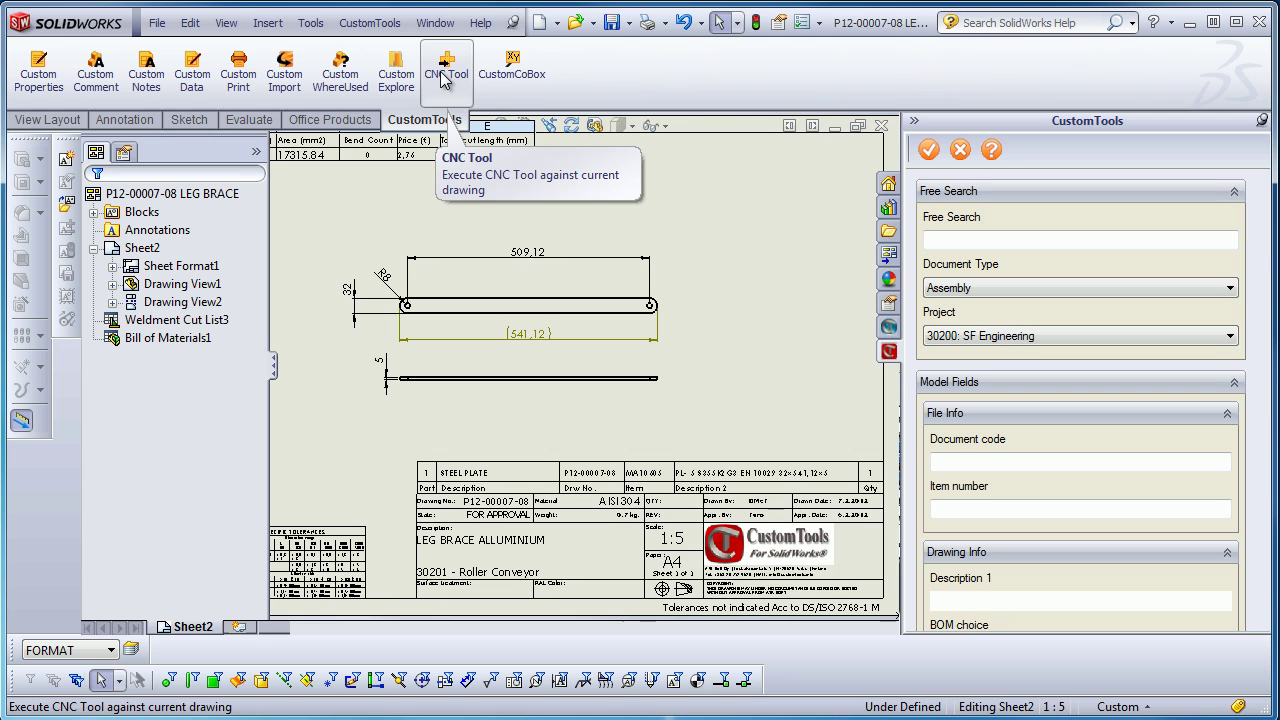
# Step: Run the CNC Tool on the leg brace drawing to add a DXF sheet with the flat plate outline
pyautogui.click(445, 80)
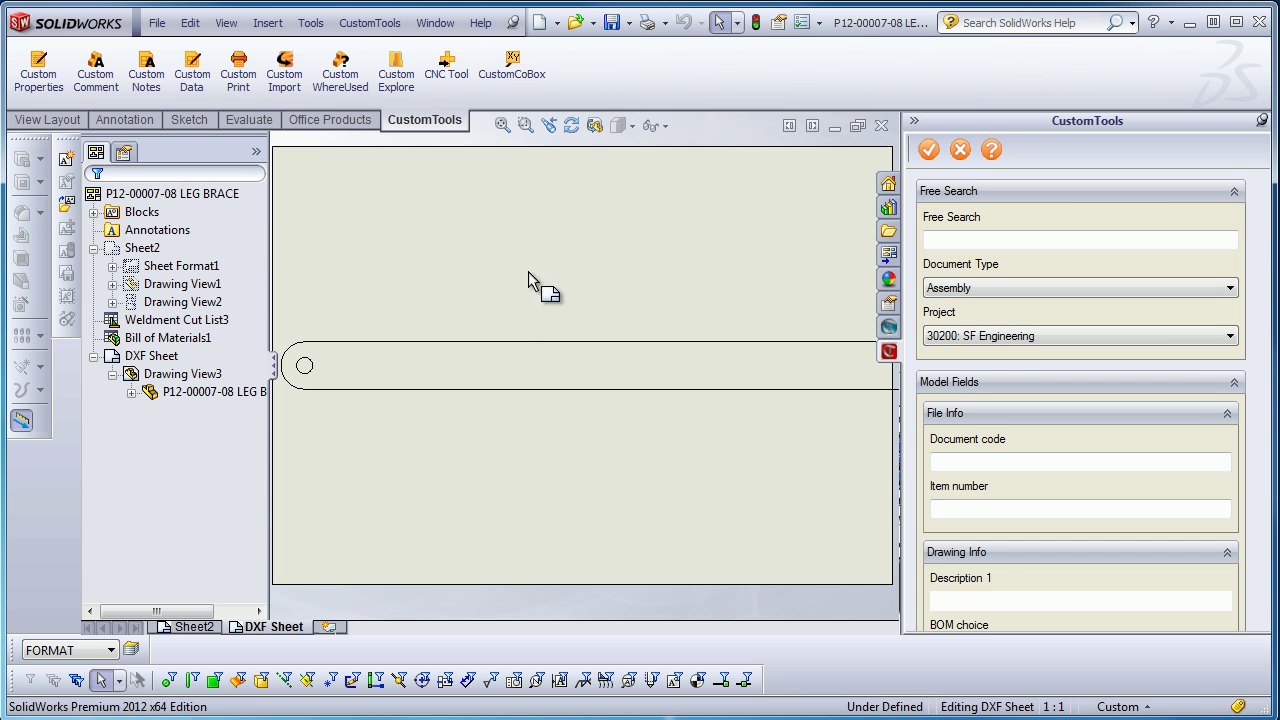
# Step: Open the exported leg brace DXF from the project's DXF folder in eDrawings, then close it
pyautogui.click(394, 75)
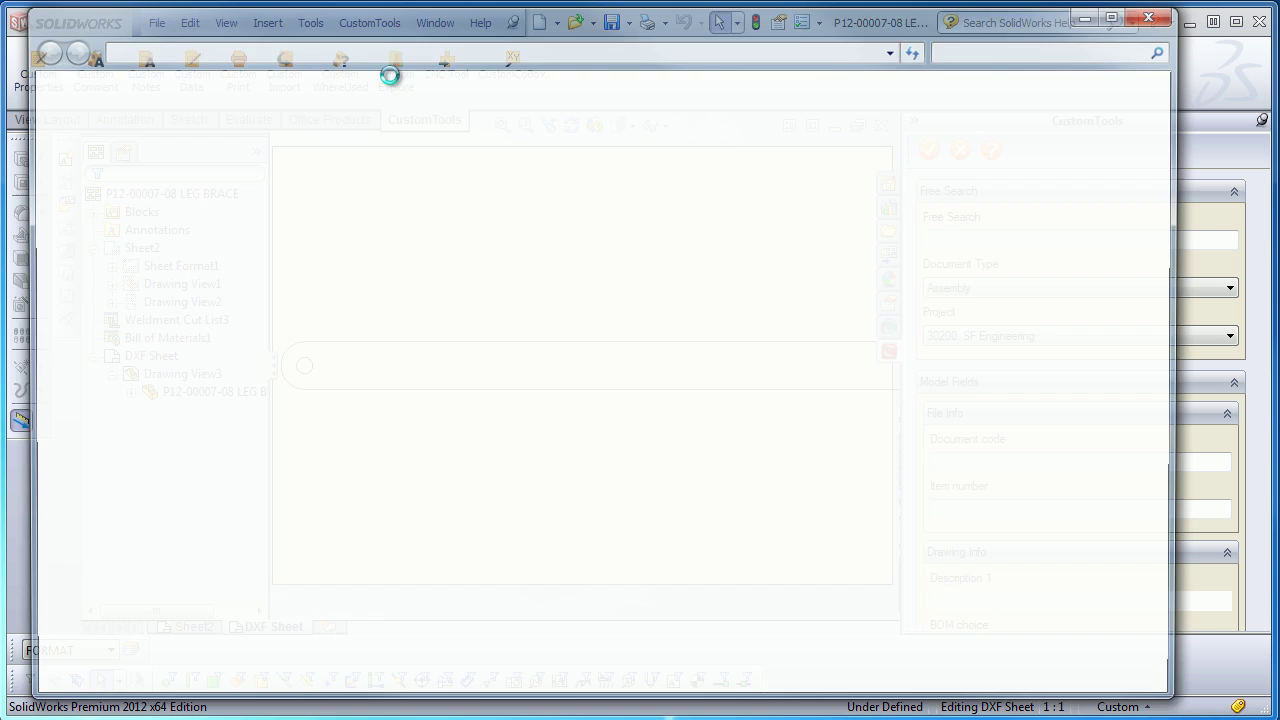
pyautogui.doubleClick(394, 154)
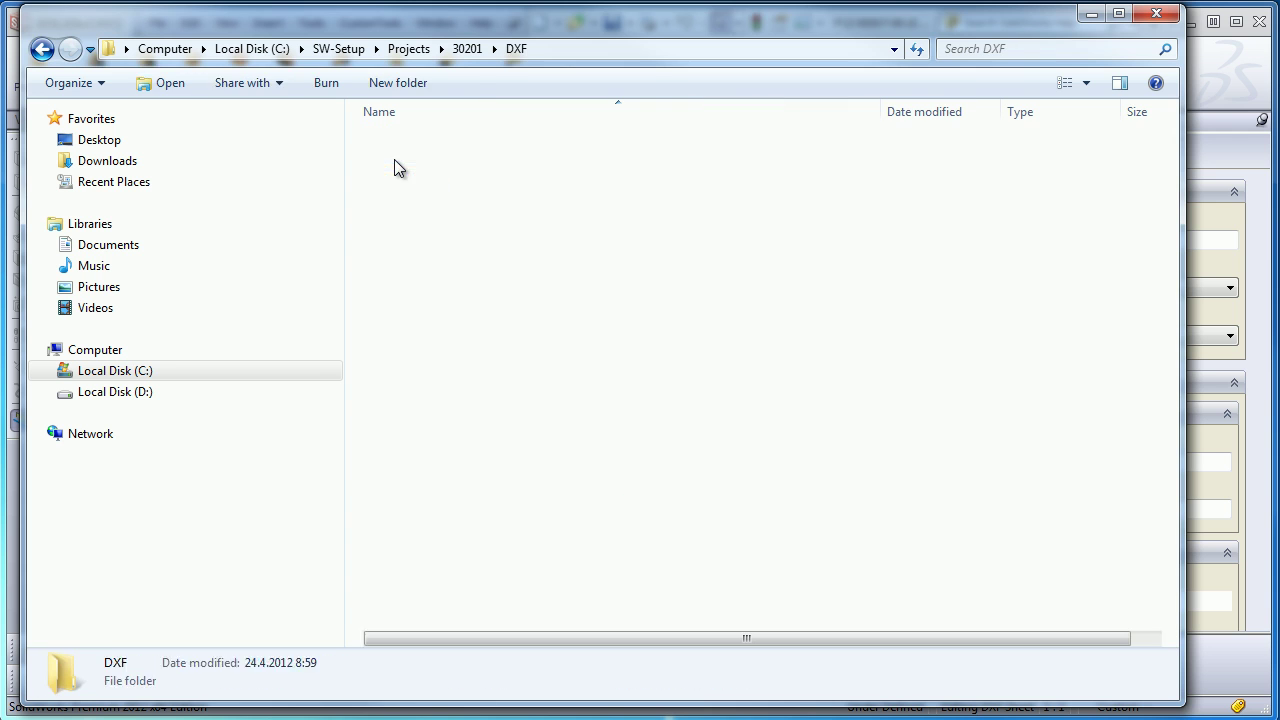
pyautogui.doubleClick(405, 143)
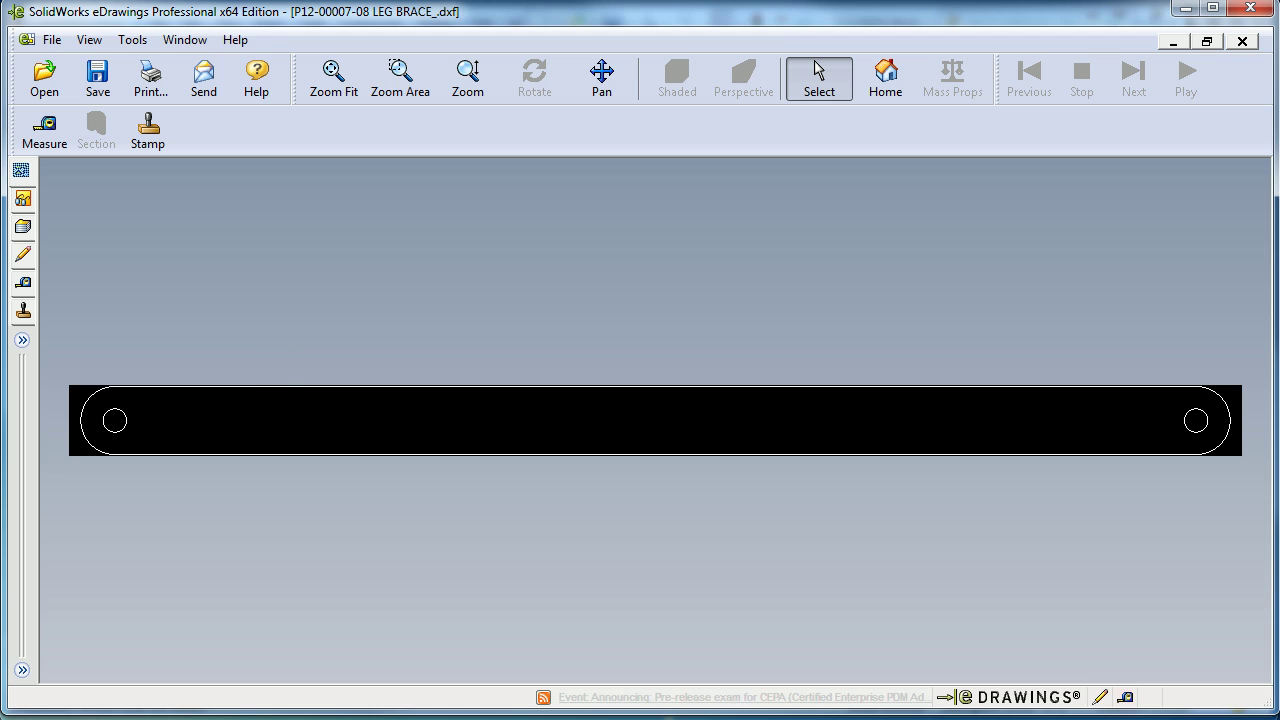
pyautogui.click(1250, 7)
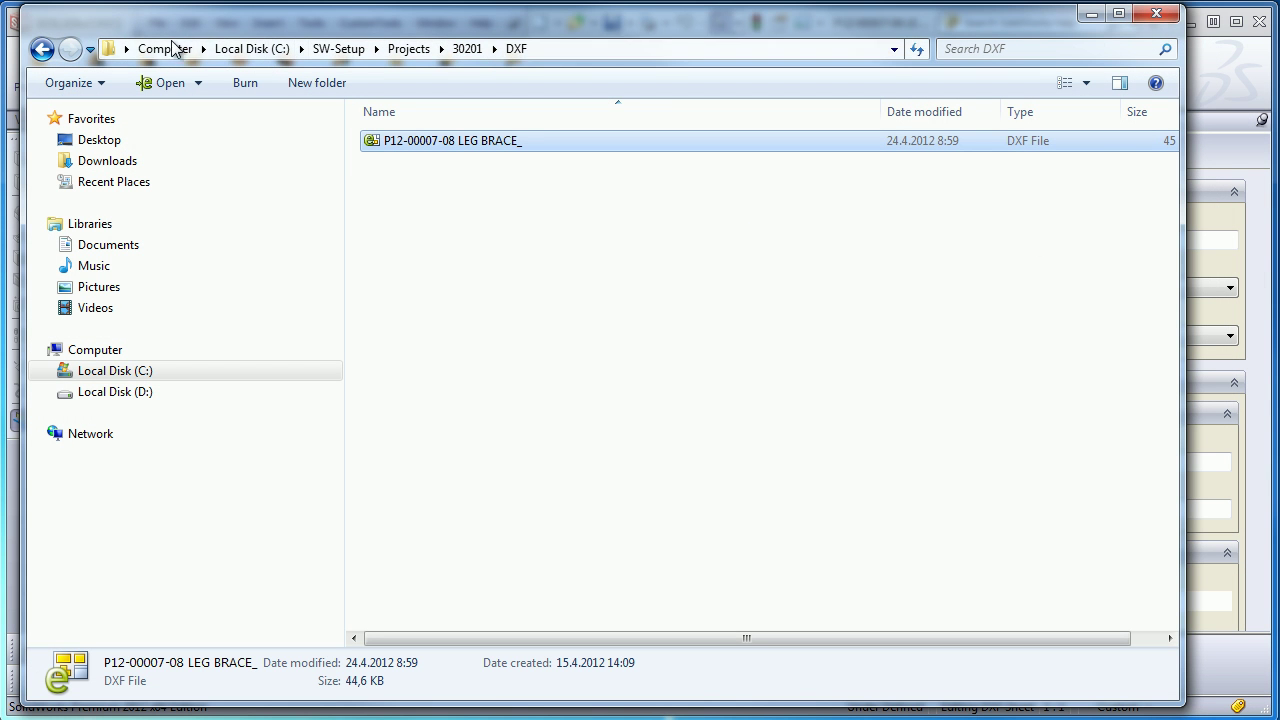
# Step: Open the merged AISI 304-0.00500 DXF from the Merge DXF folder, zoom in to inspect it, then close eDrawings
pyautogui.click(41, 48)
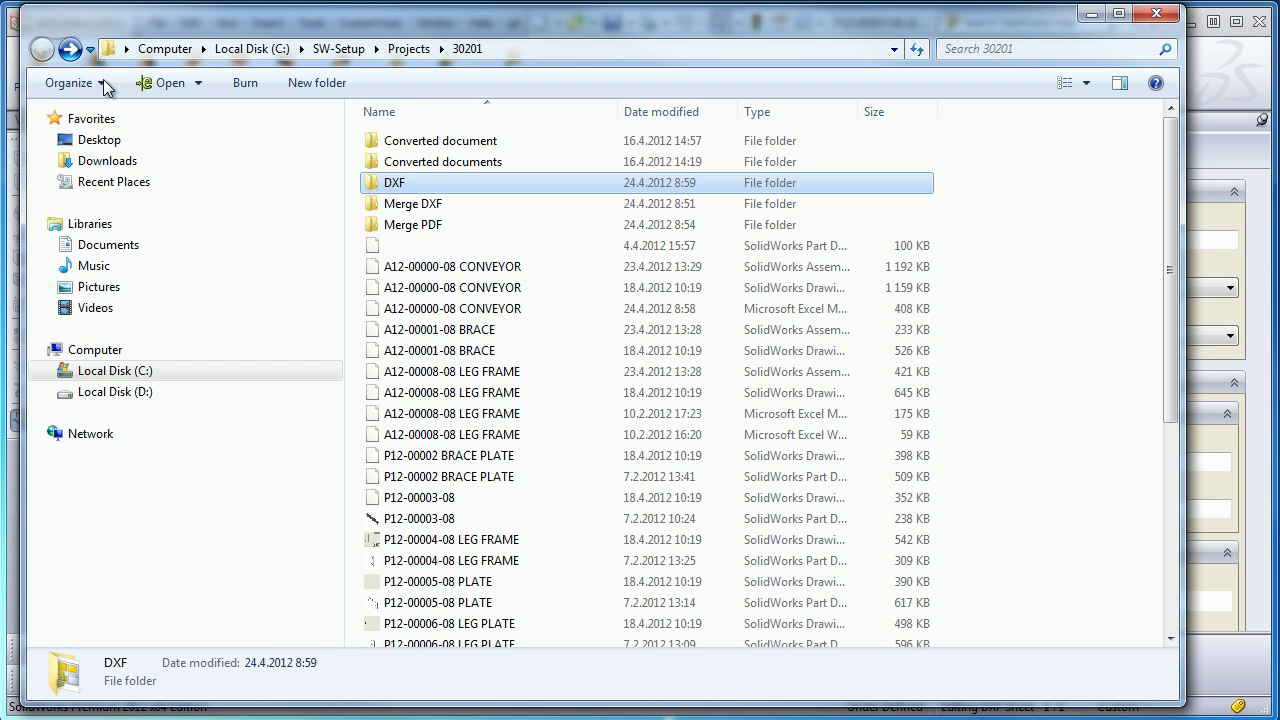
pyautogui.doubleClick(418, 204)
pyautogui.doubleClick(418, 165)
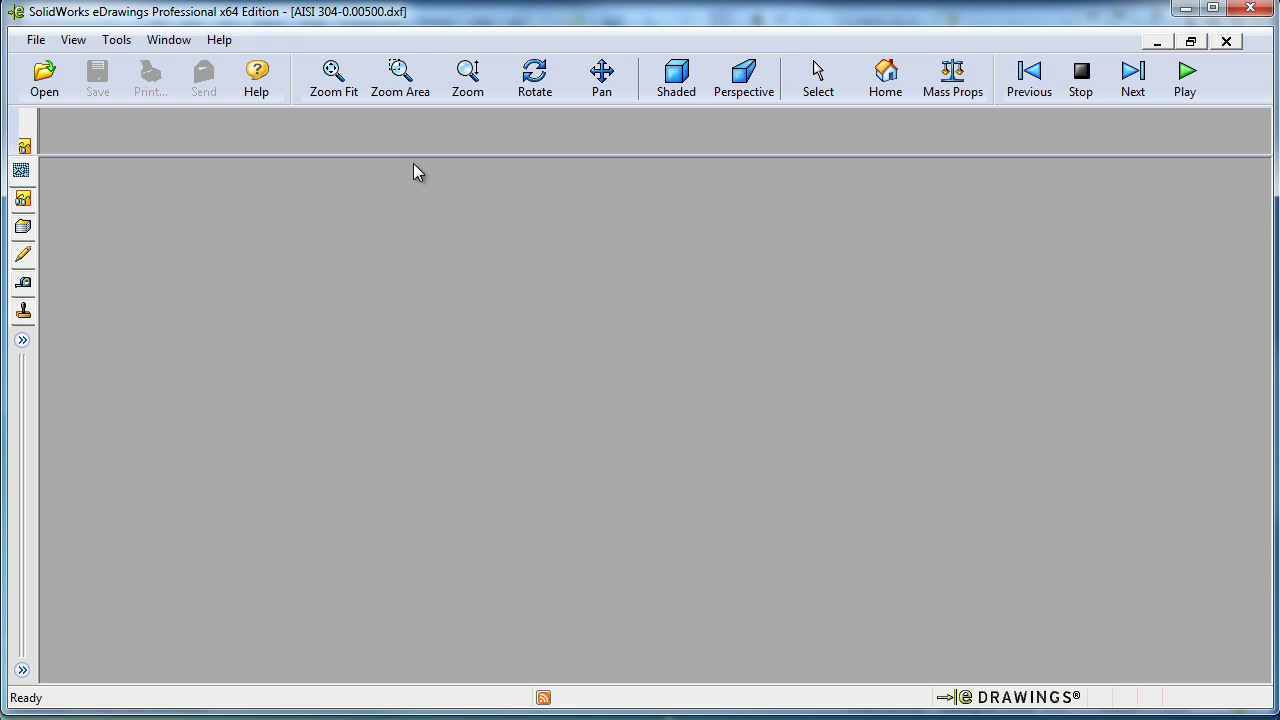
pyautogui.scroll(-10, 123, 420)
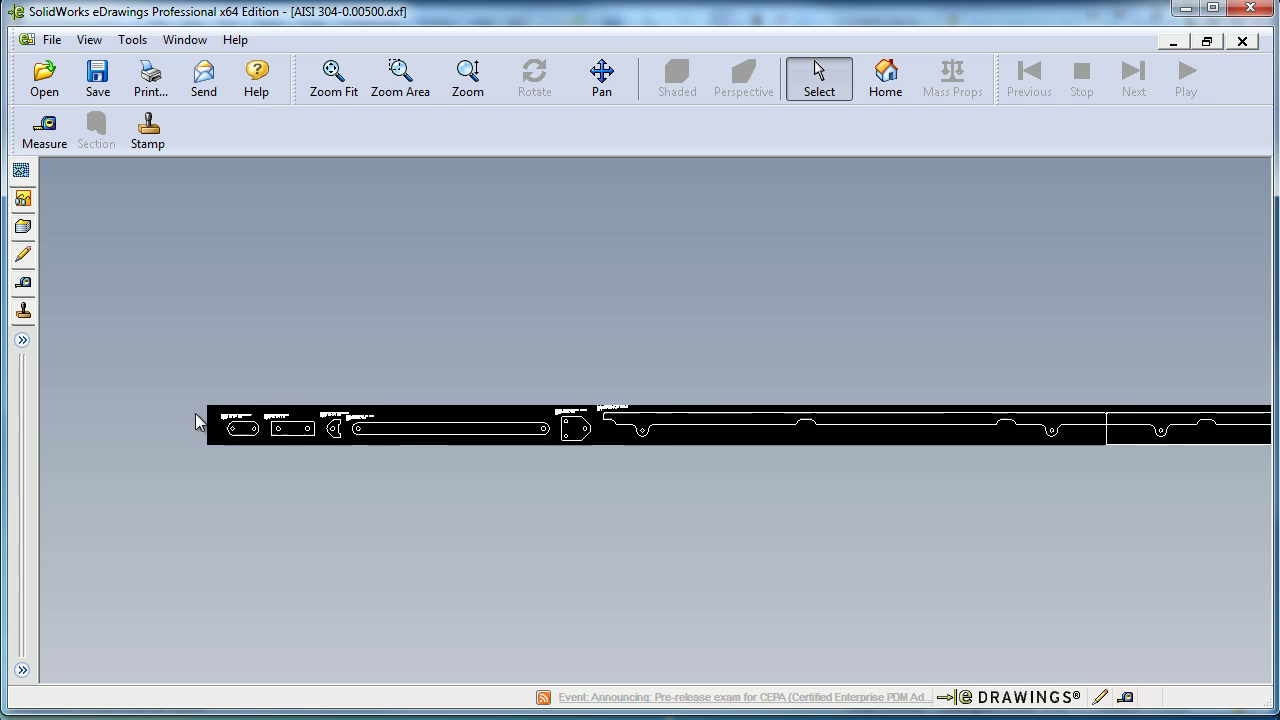
pyautogui.scroll(-2, 349, 420)
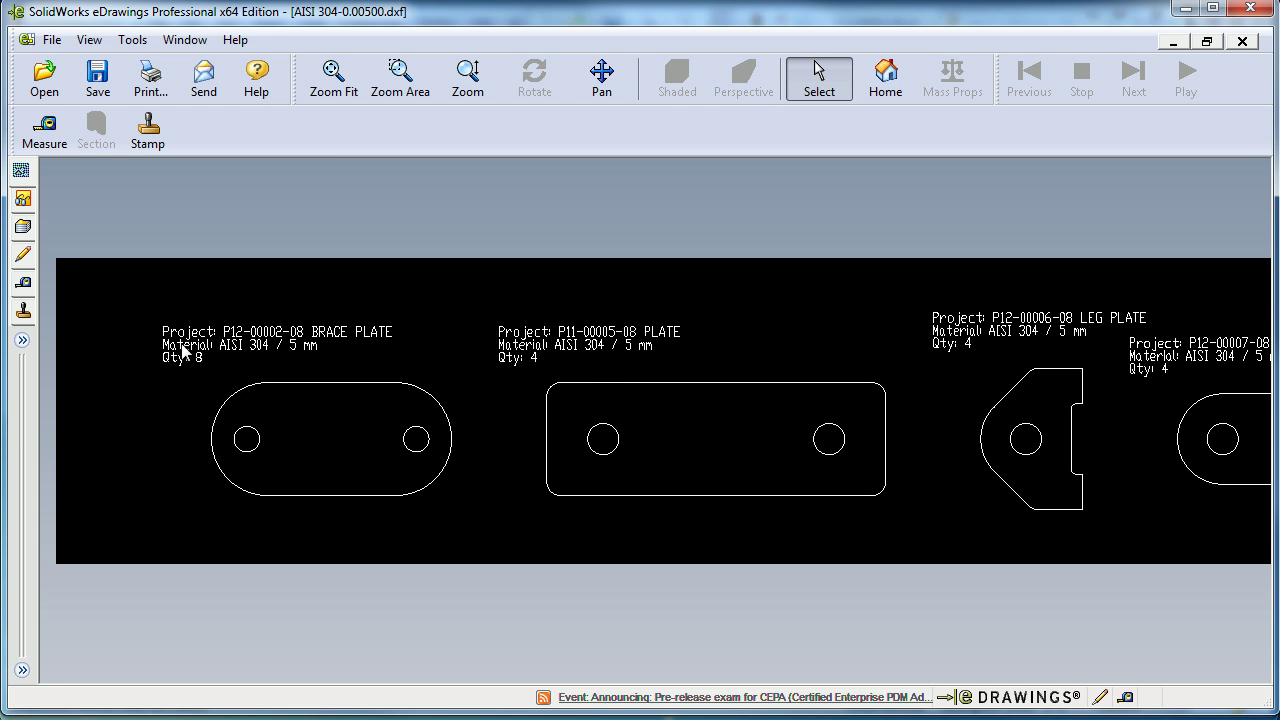
pyautogui.scroll(-1, 186, 354)
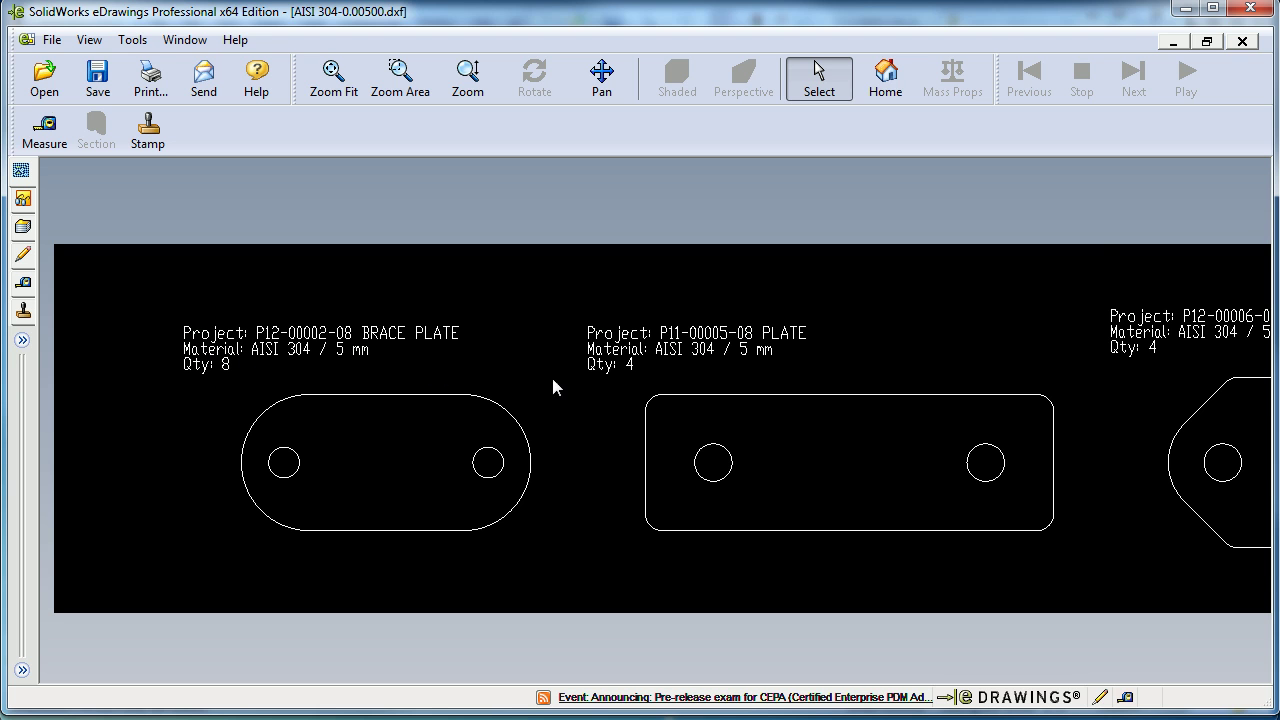
pyautogui.click(1256, 18)
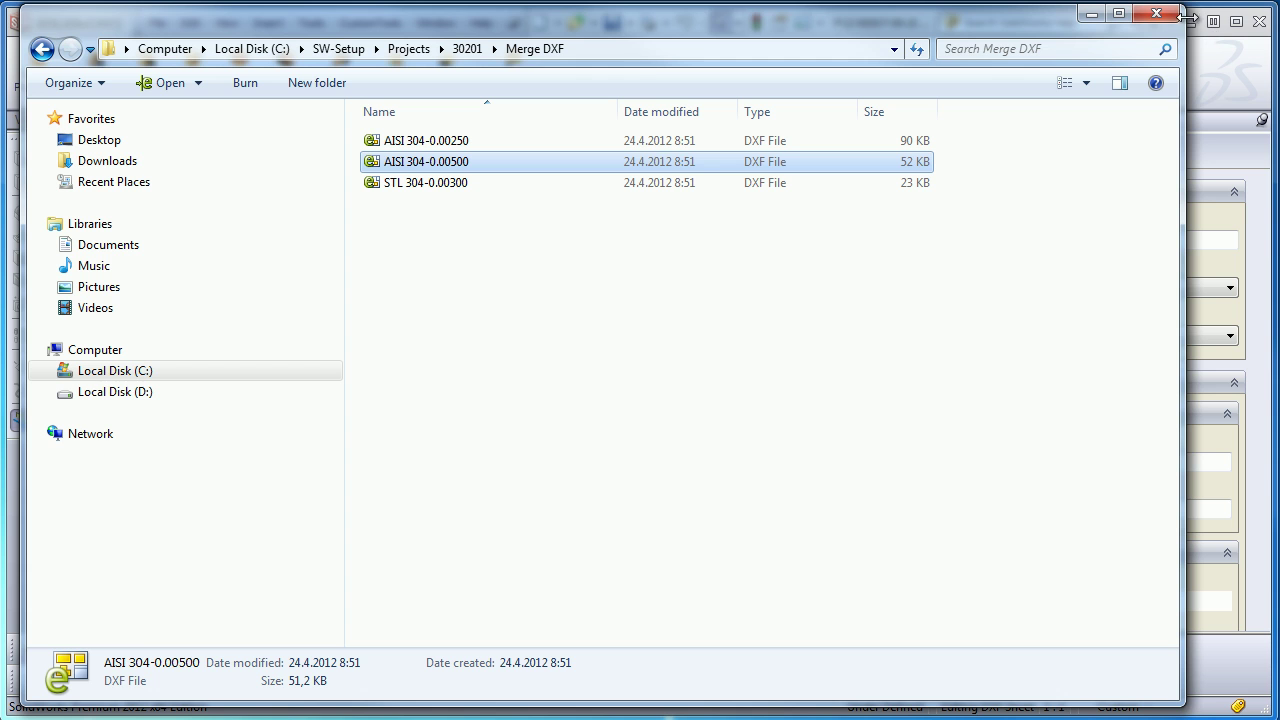
# Step: Close the file browser and the leg brace drawing, then deselect everything in the A12-00000-08 CONVEYOR assembly
pyautogui.click(1156, 14)
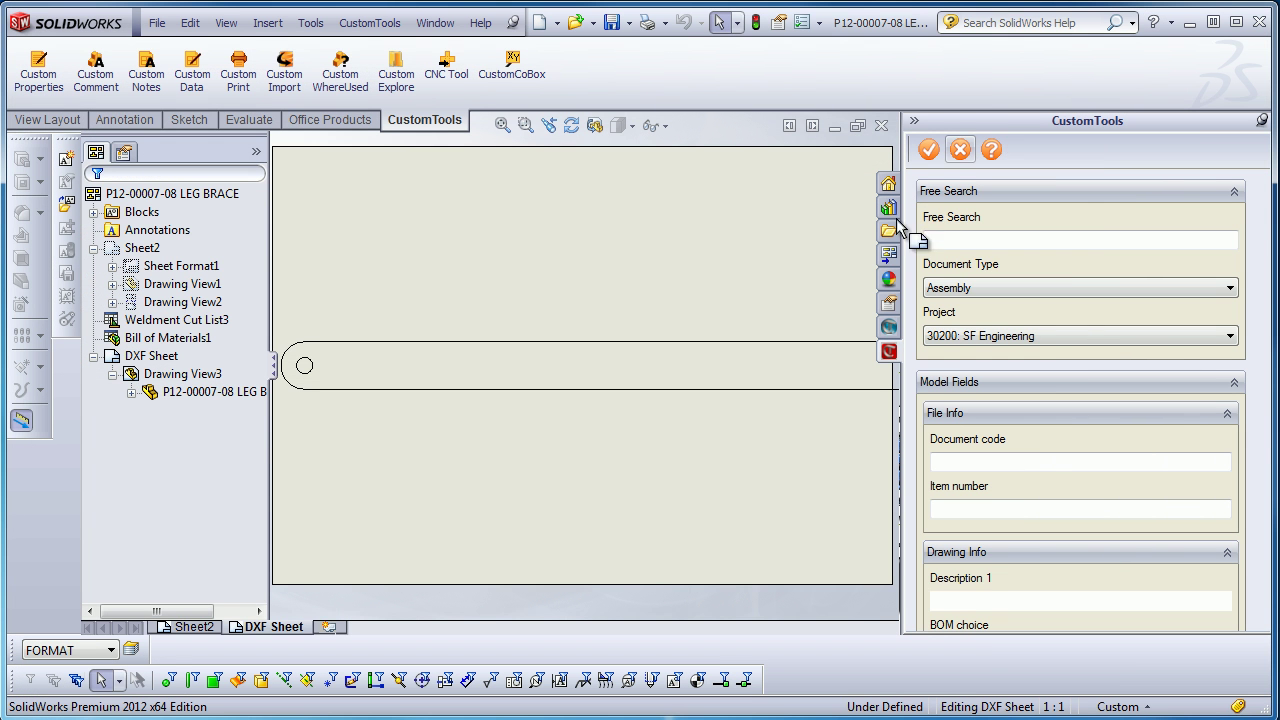
pyautogui.click(880, 127)
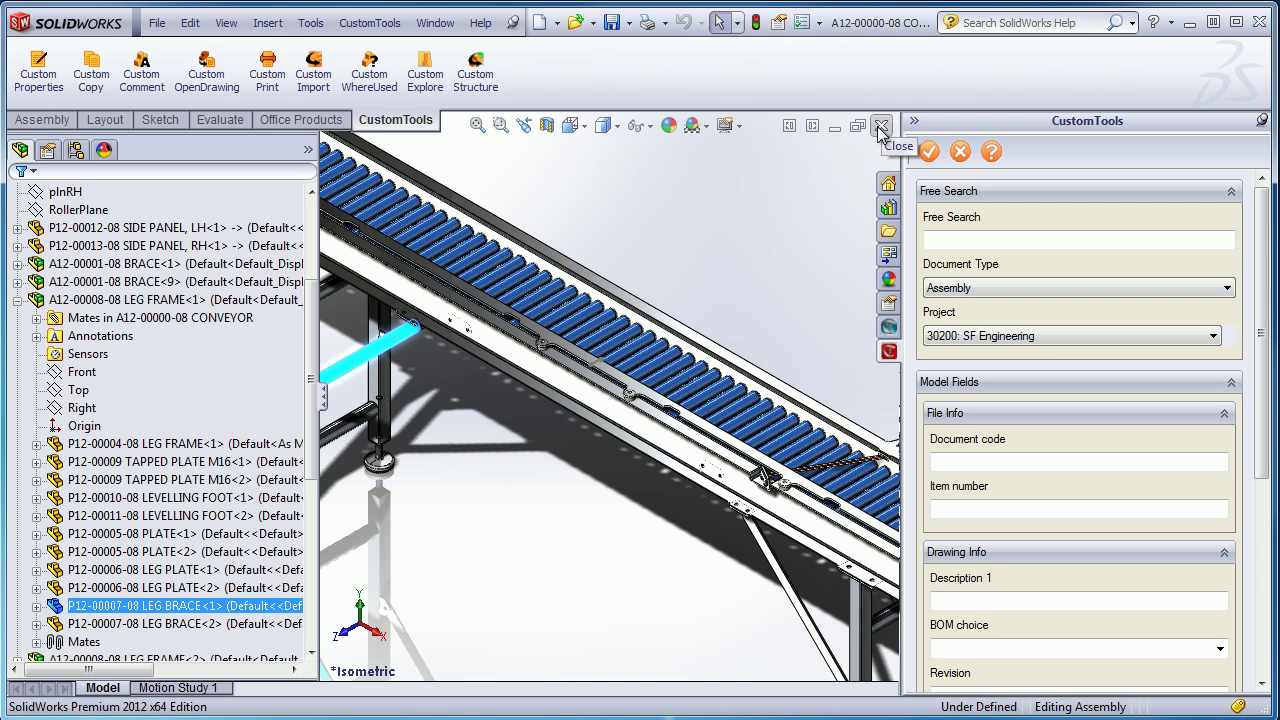
pyautogui.click(794, 254)
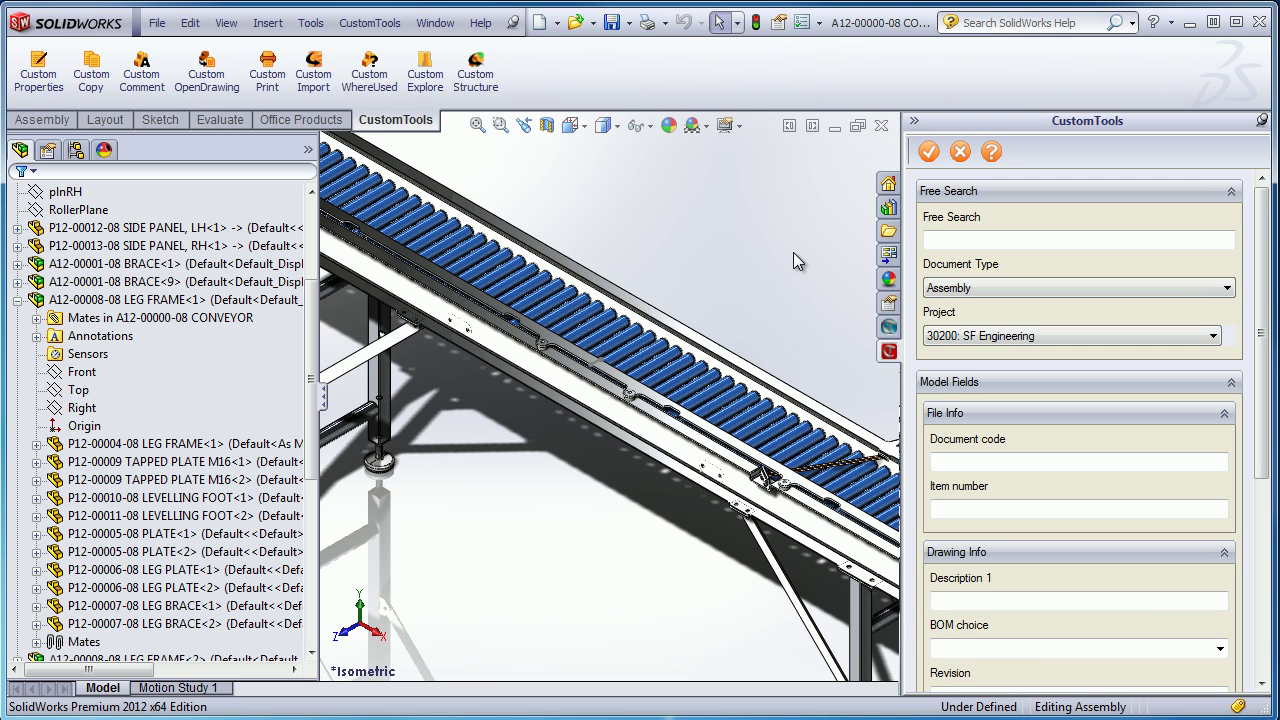